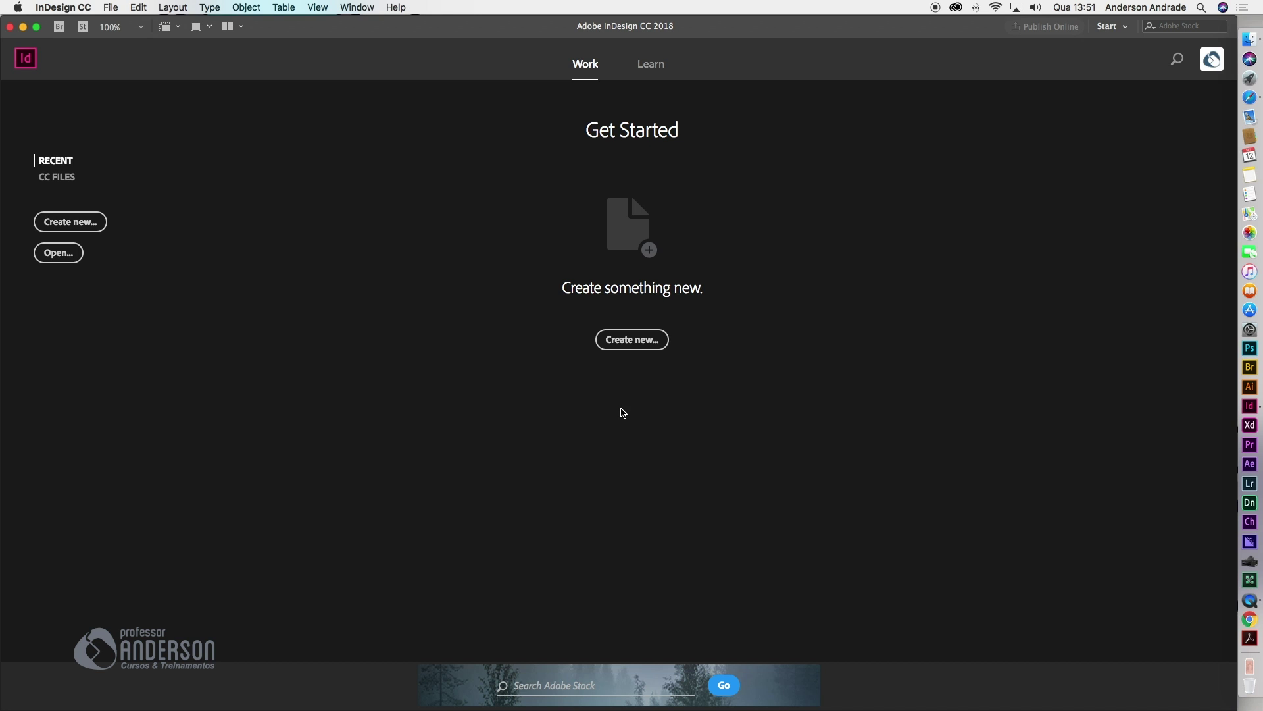
Create a 210 × 297 mm document from the [Default] preset and select the Typography workspace
click(655, 340)
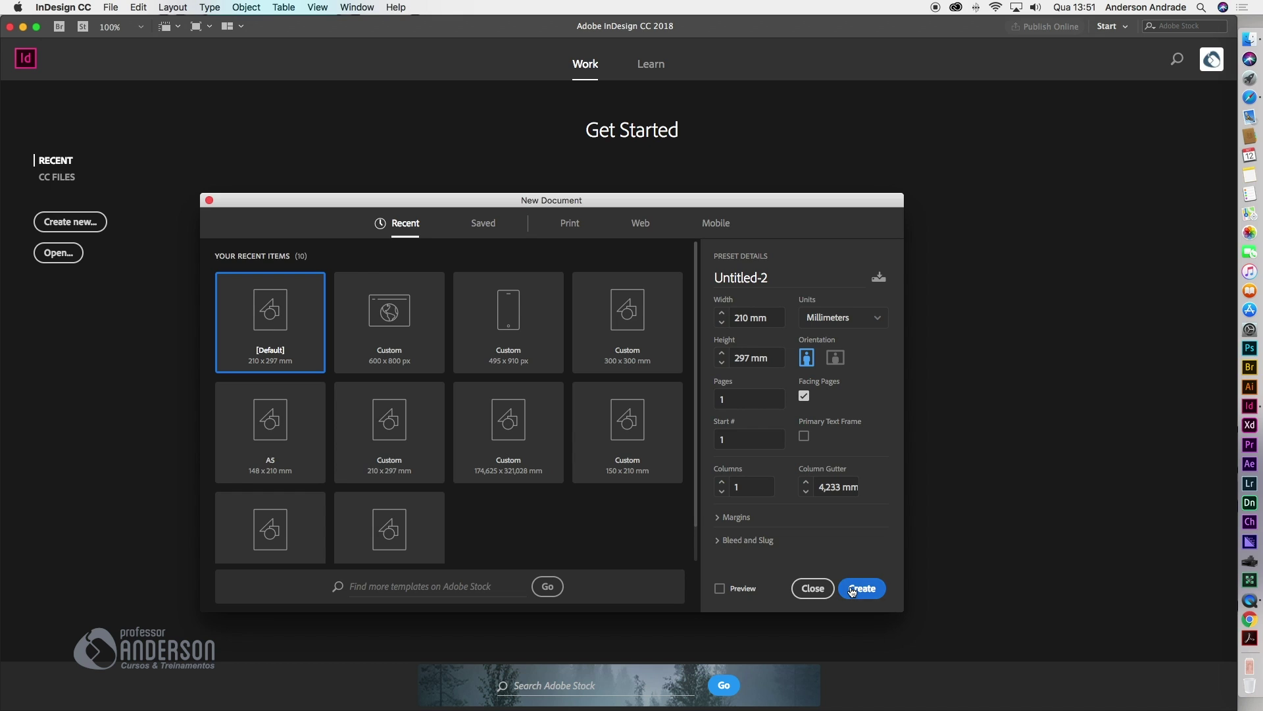
click(855, 588)
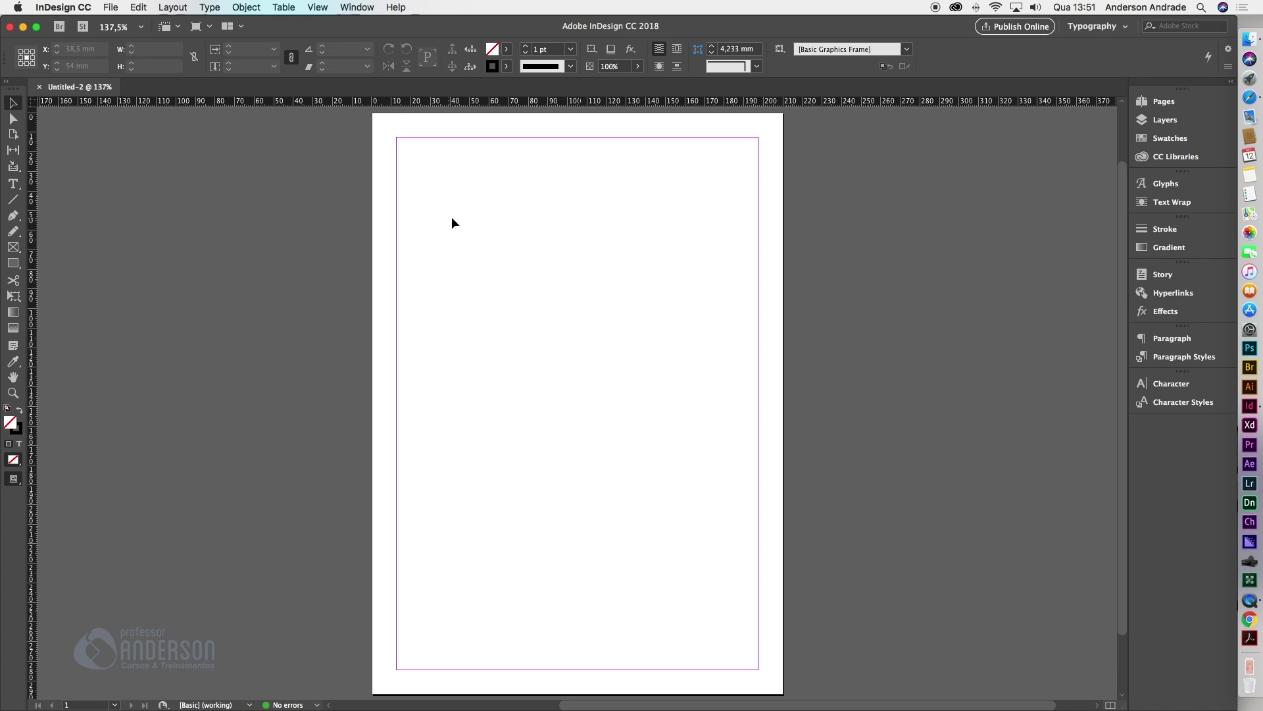
click(1126, 27)
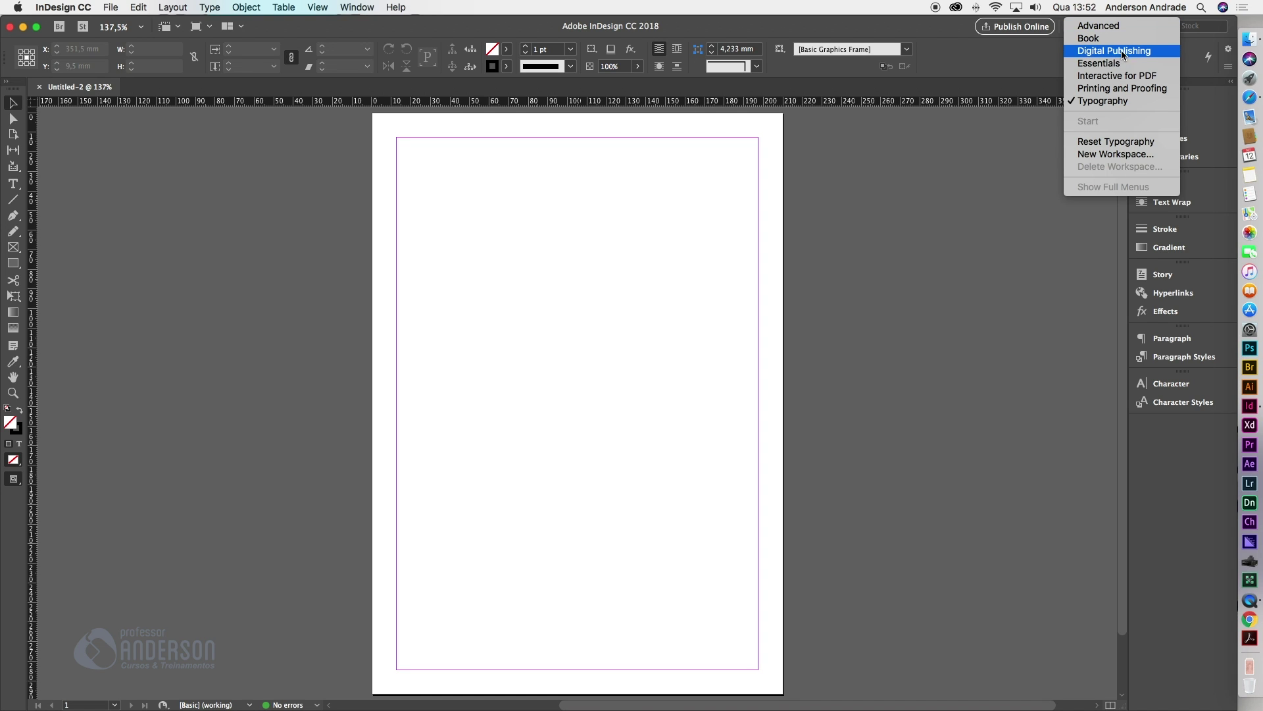
click(1093, 102)
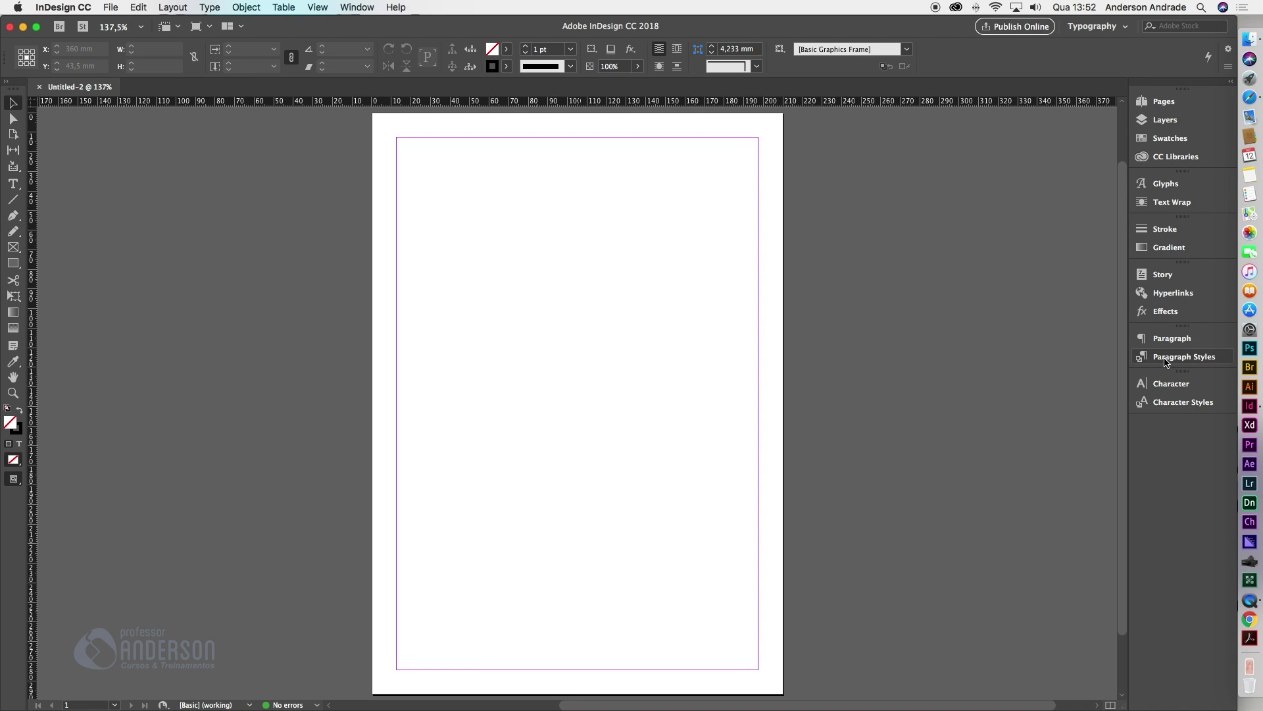
Start a new paragraph style named "Titulo"
click(1178, 357)
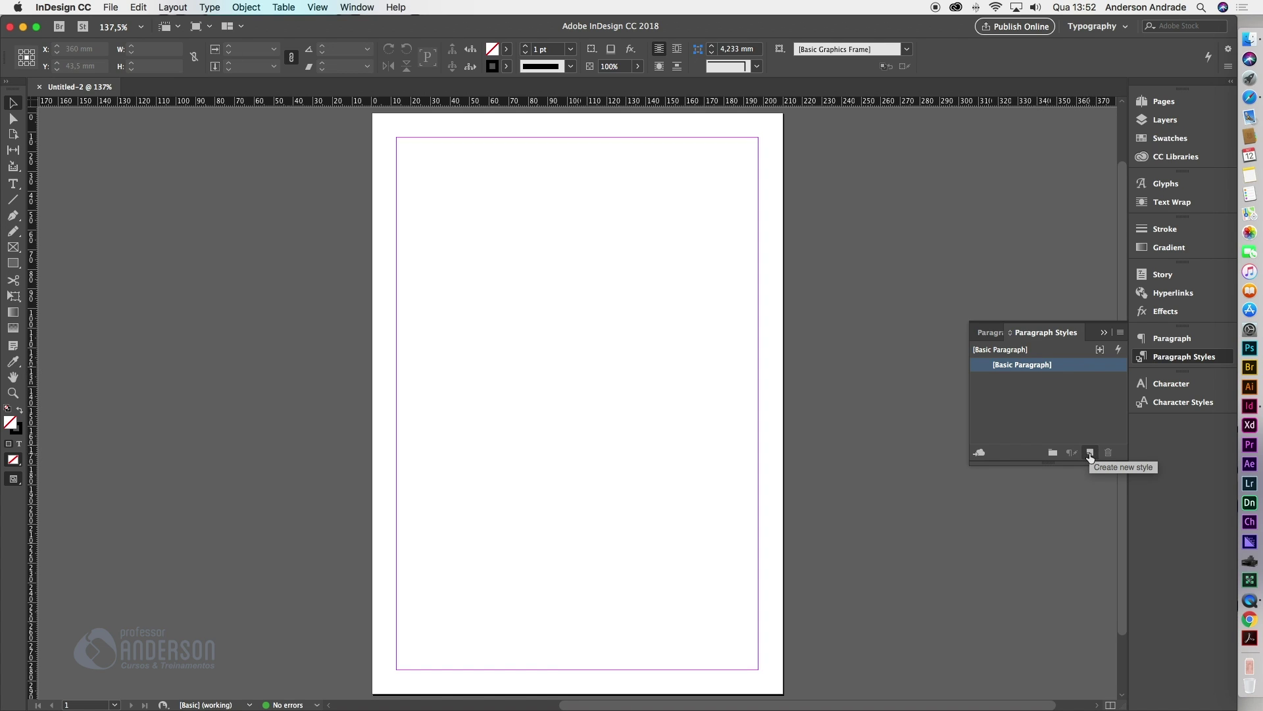
click(1121, 333)
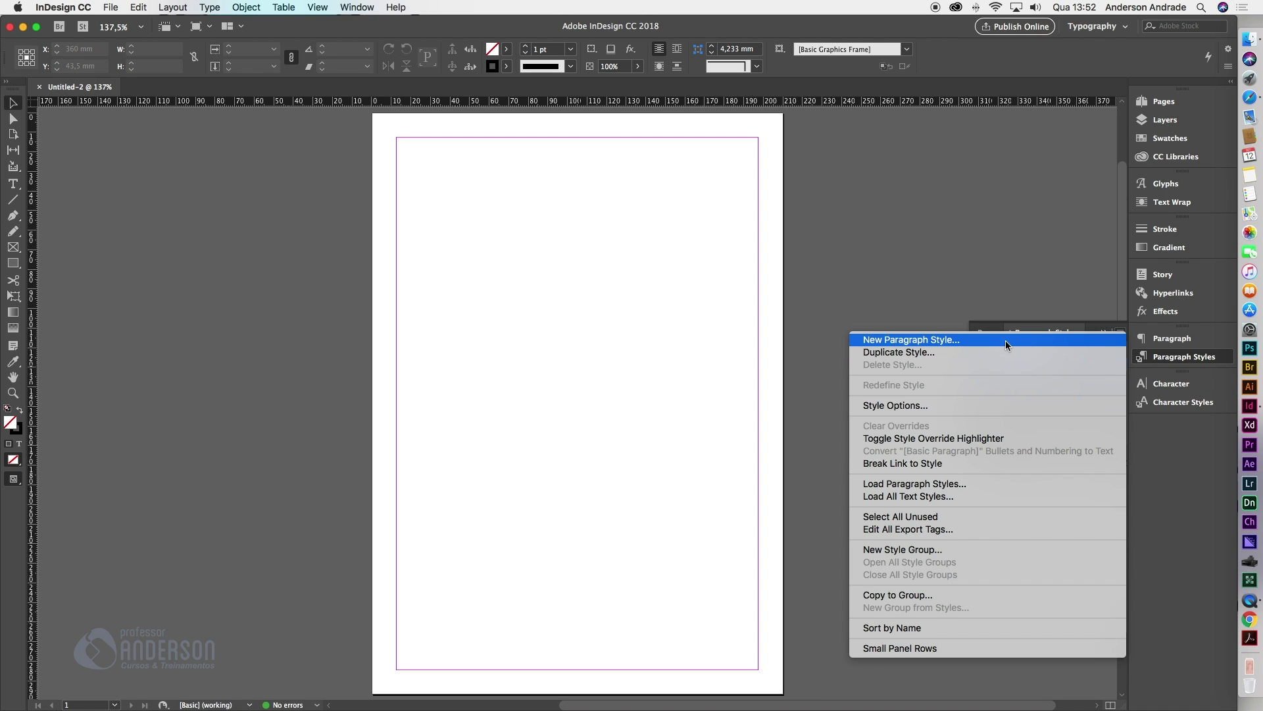
click(1045, 338)
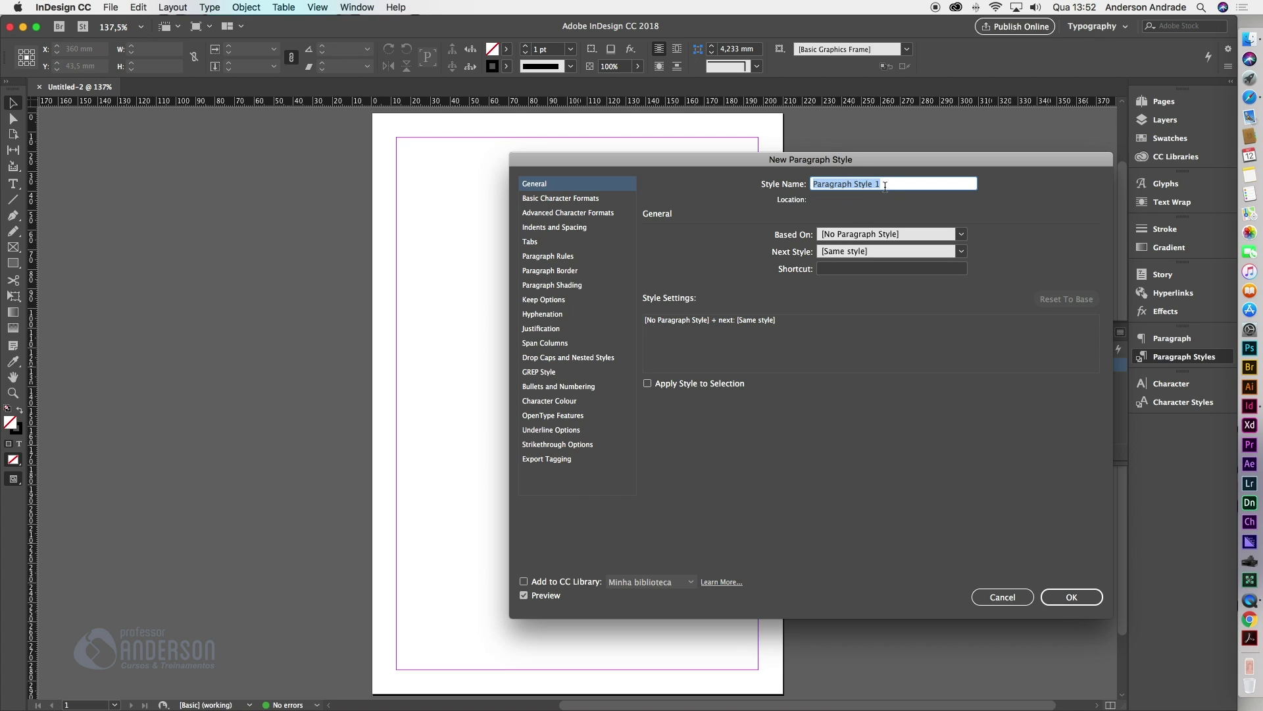
text(Titulo)
drag(849, 170, 620, 206)
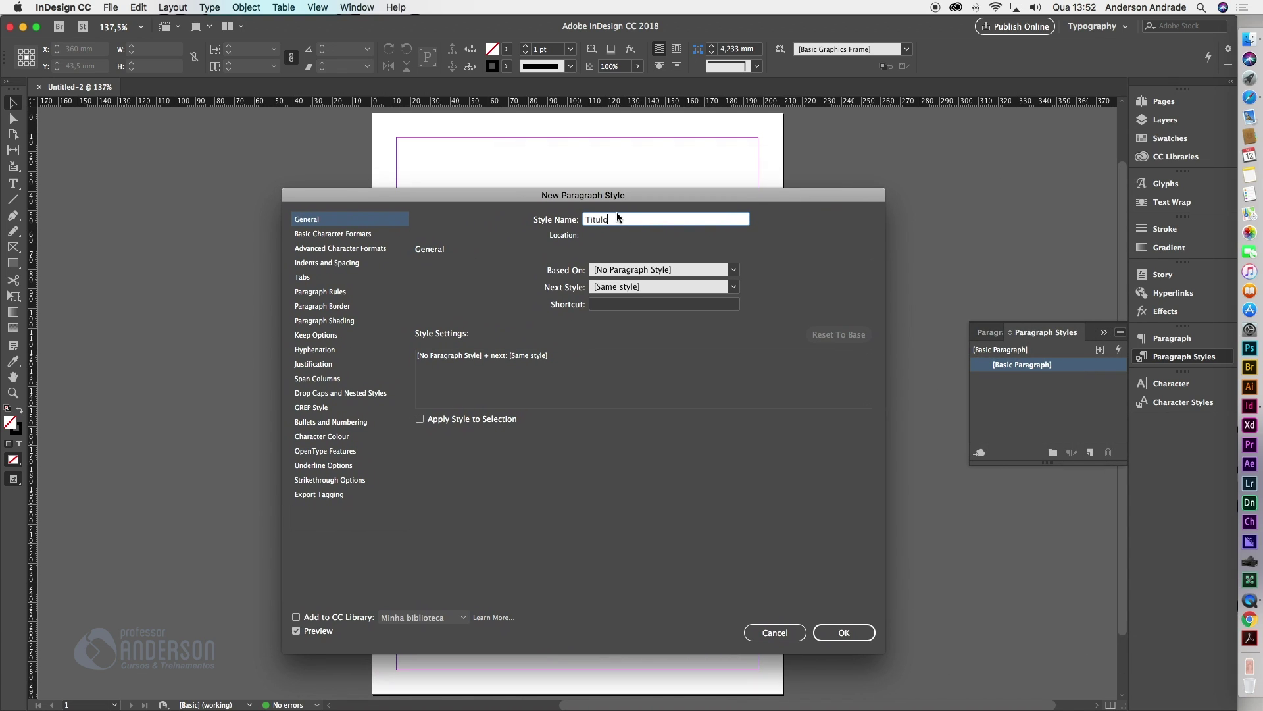
Set the Titulo style's basic character formats to Verdana, Bold, 24 pt
click(323, 234)
click(601, 277)
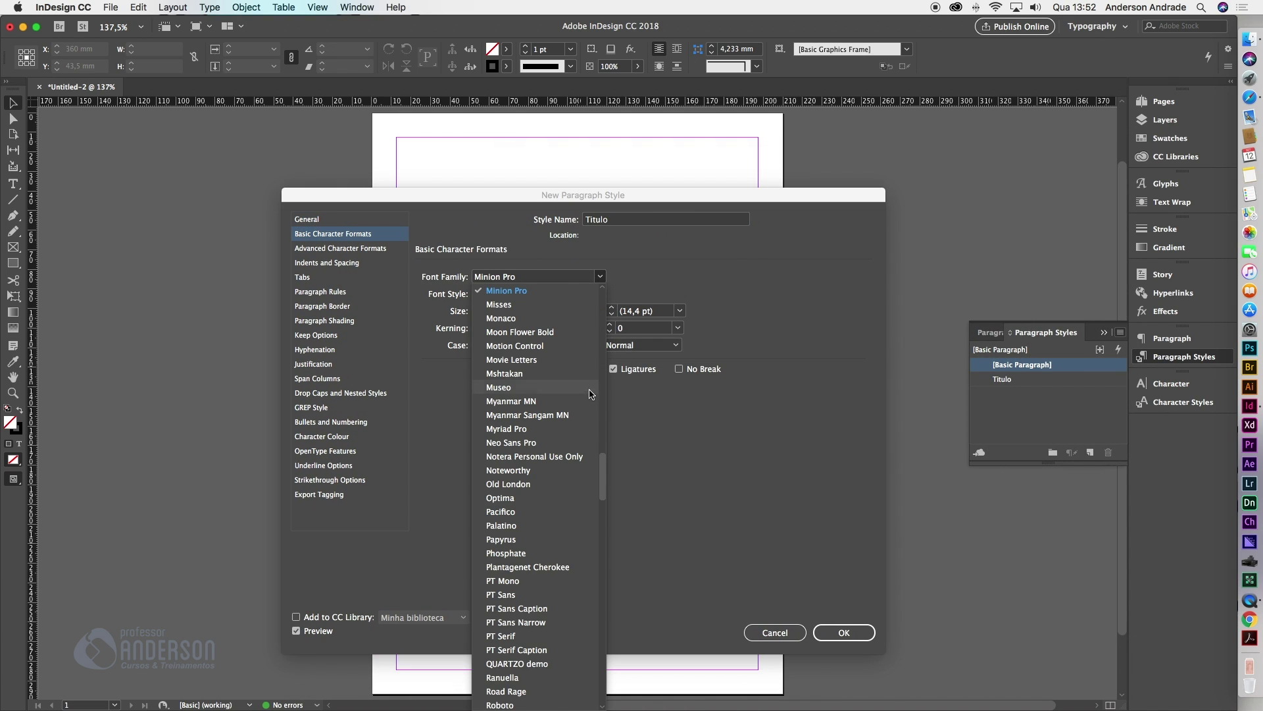
scroll(604, 307, up, 10)
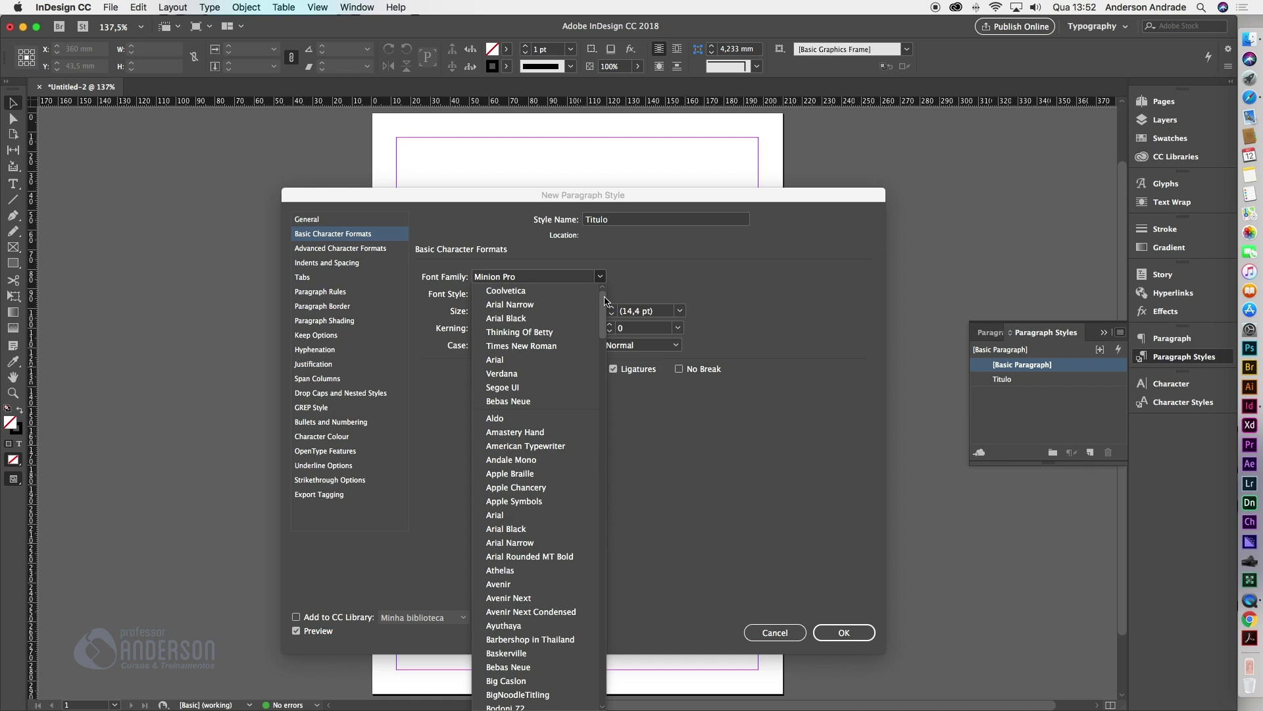
click(517, 373)
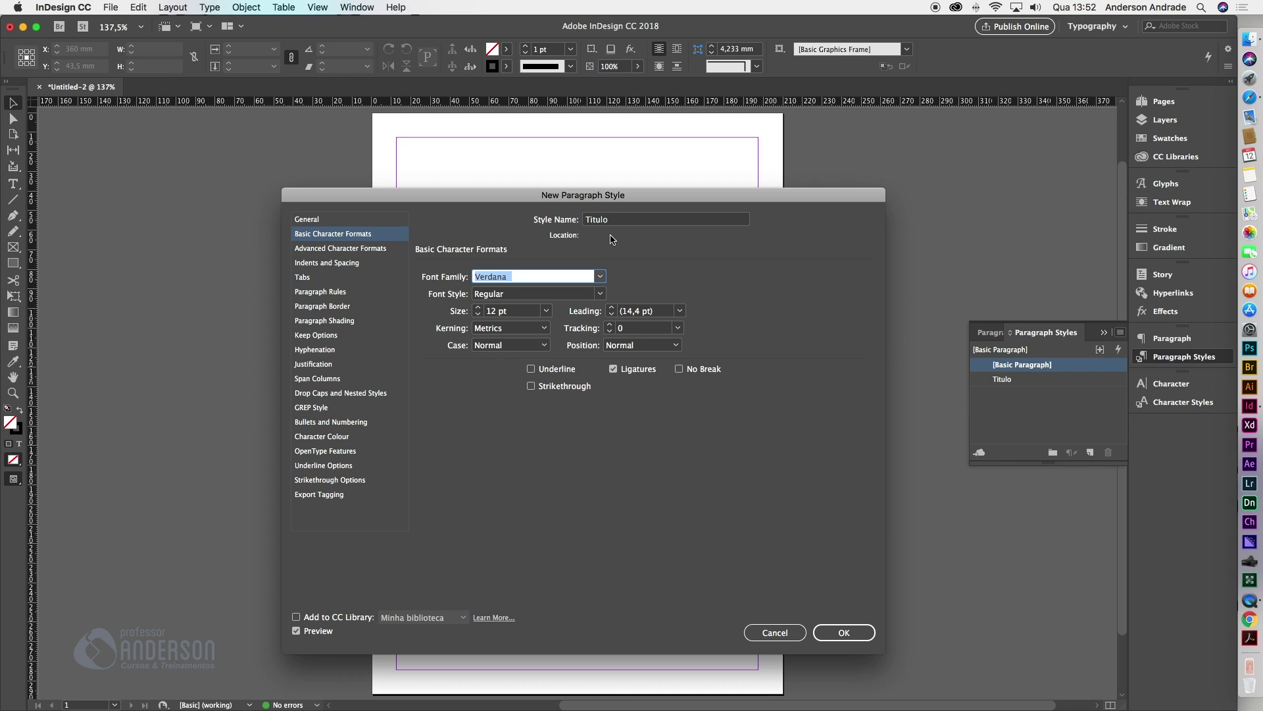
click(600, 293)
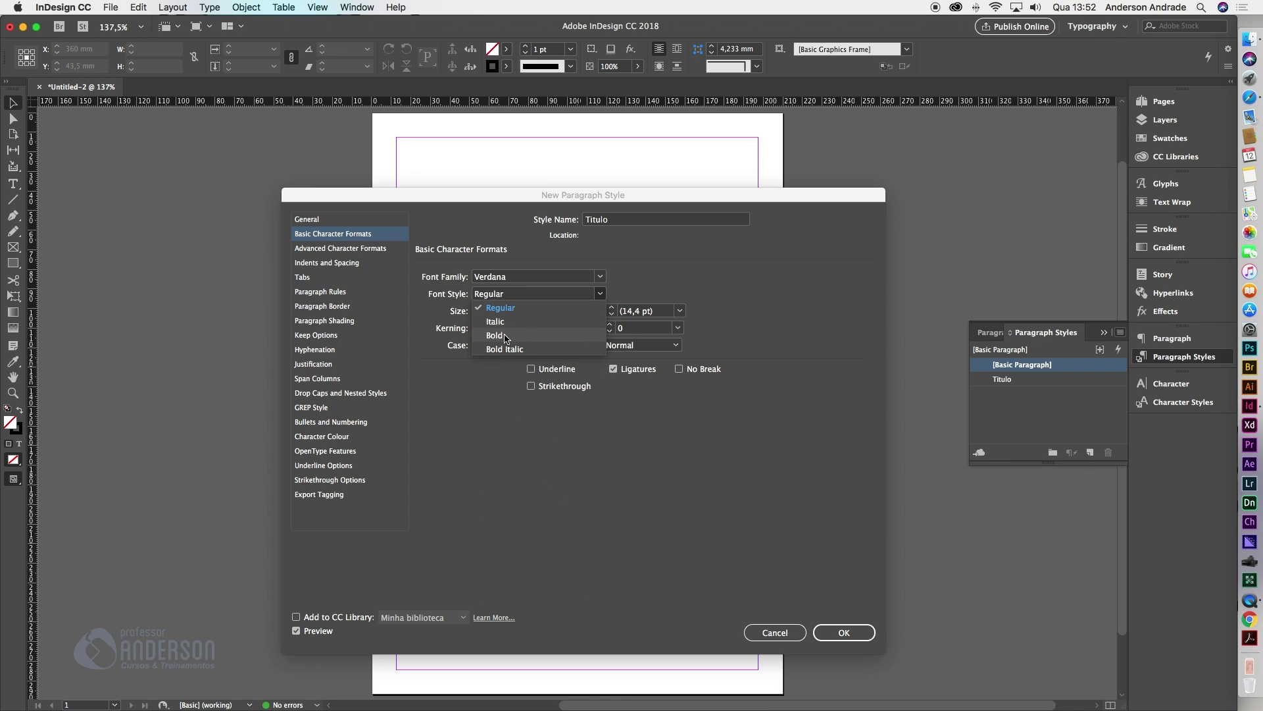
click(508, 340)
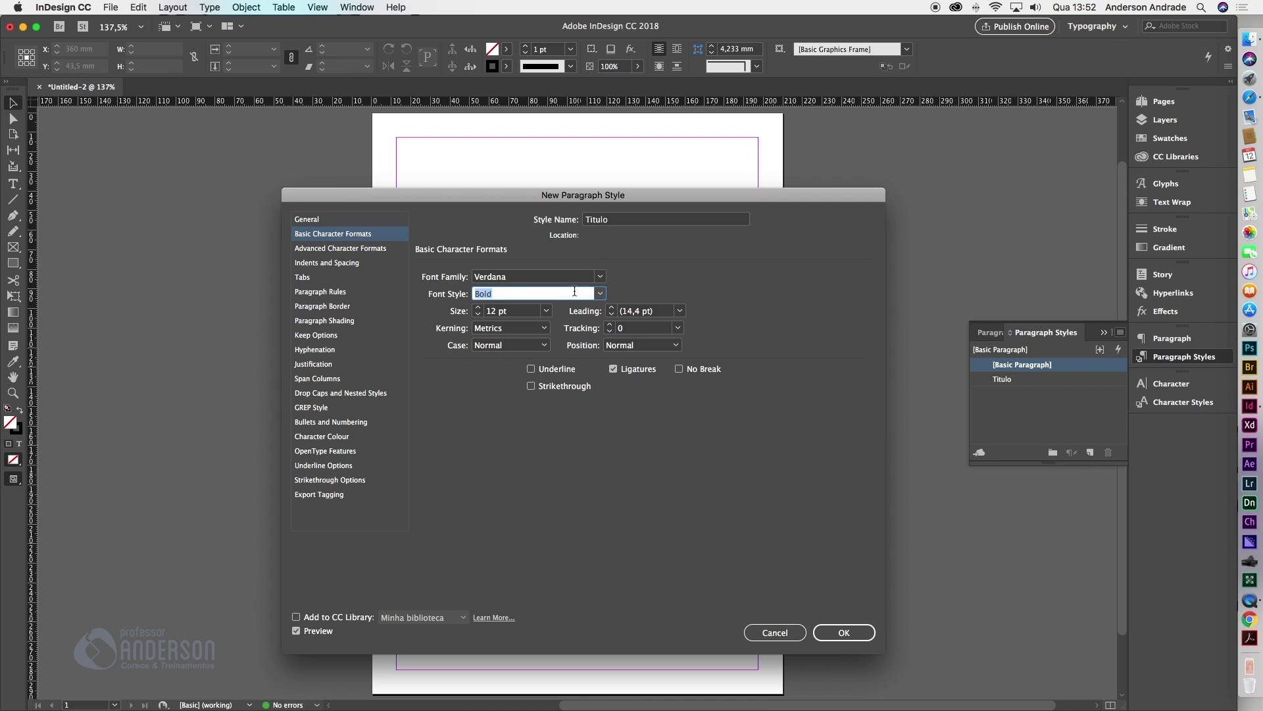
click(546, 311)
click(555, 395)
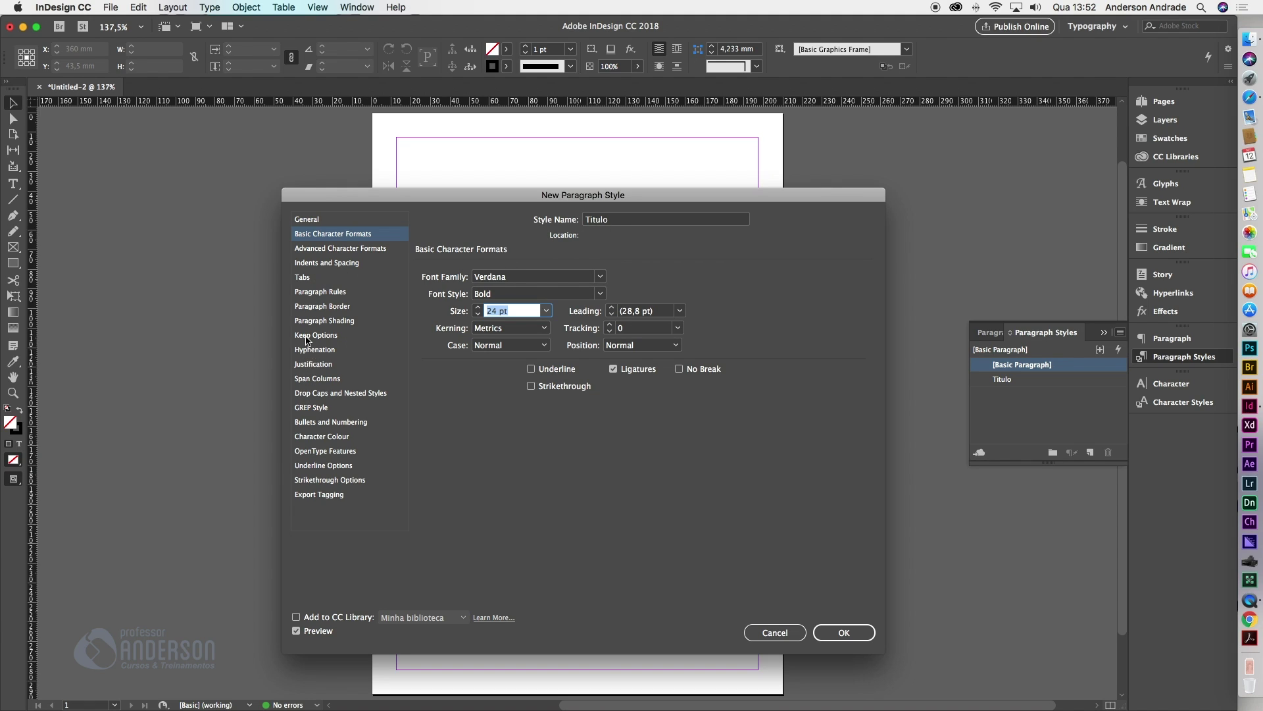
Set the Titulo style to Centre alignment with the red C=15 M=100 Y=100 K=0 character colour and save it
click(316, 263)
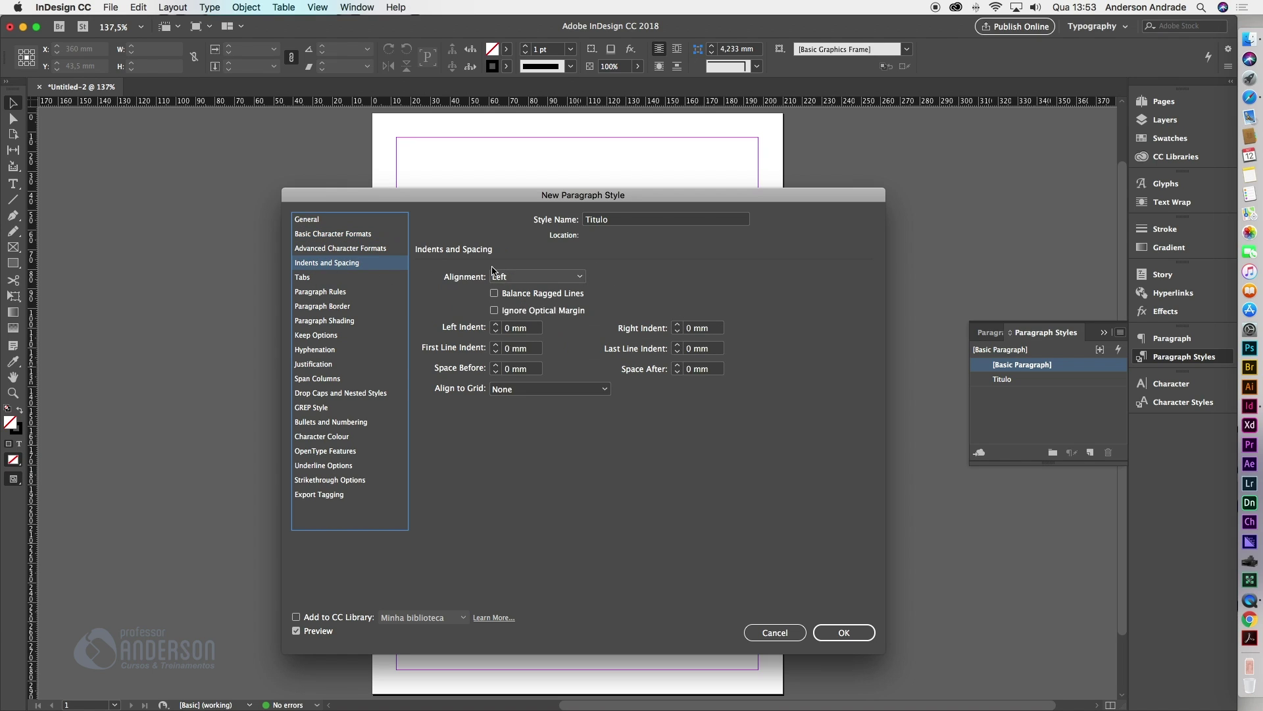
click(581, 277)
click(526, 305)
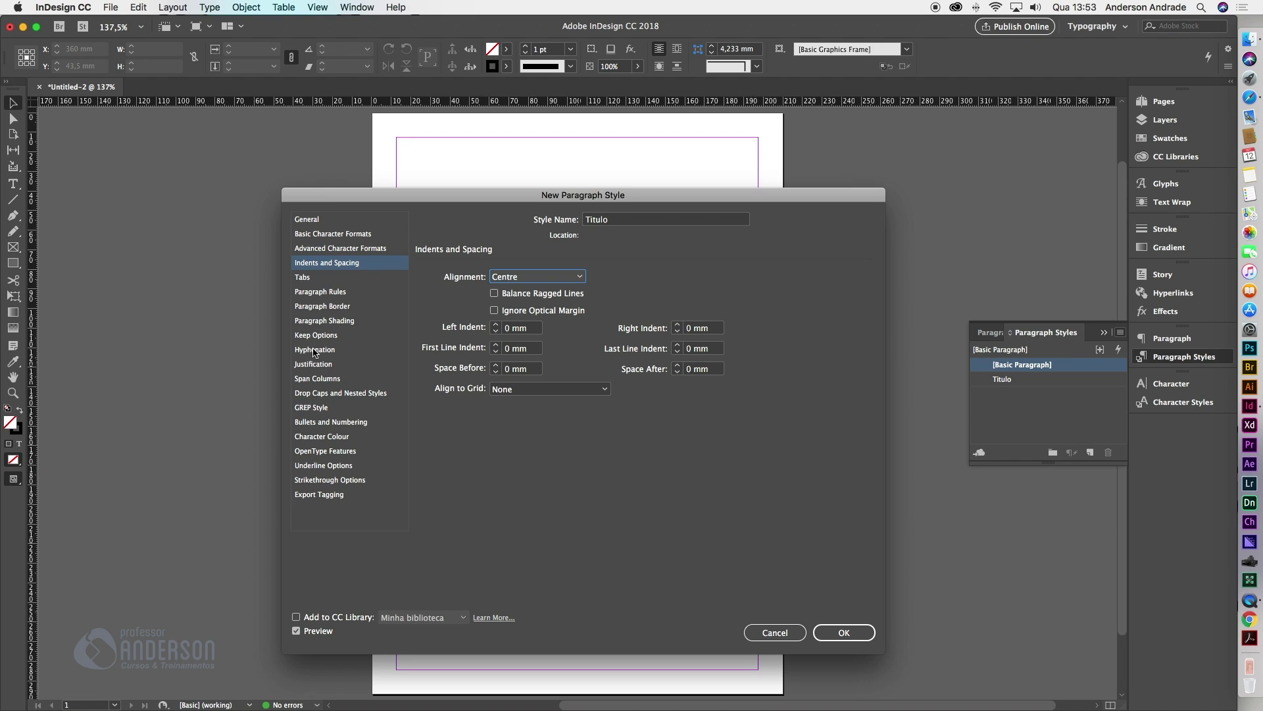
click(322, 437)
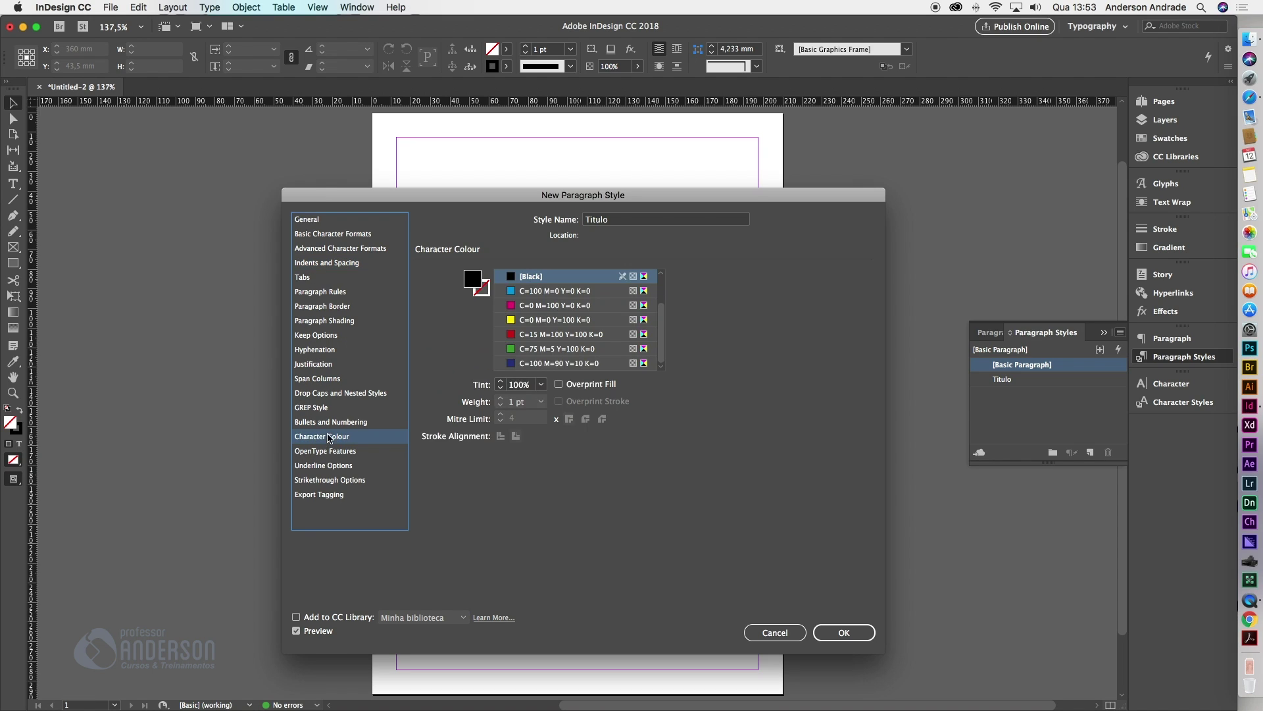
click(526, 335)
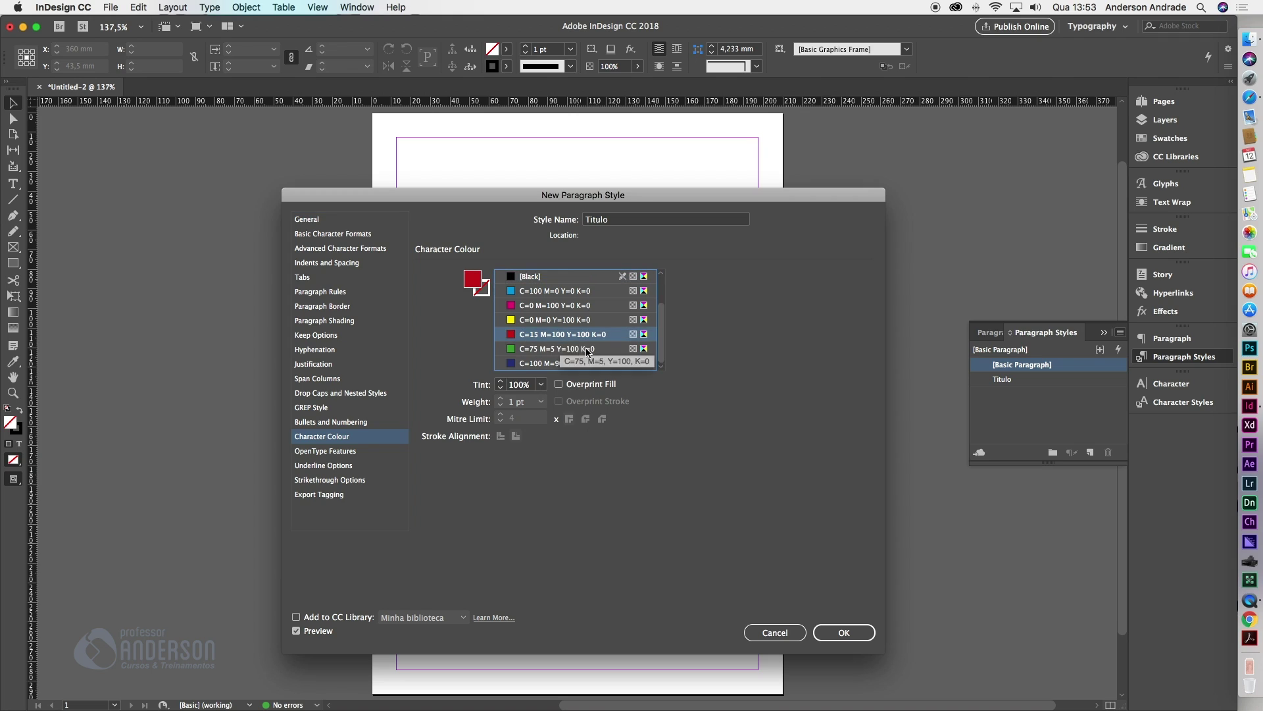
click(840, 633)
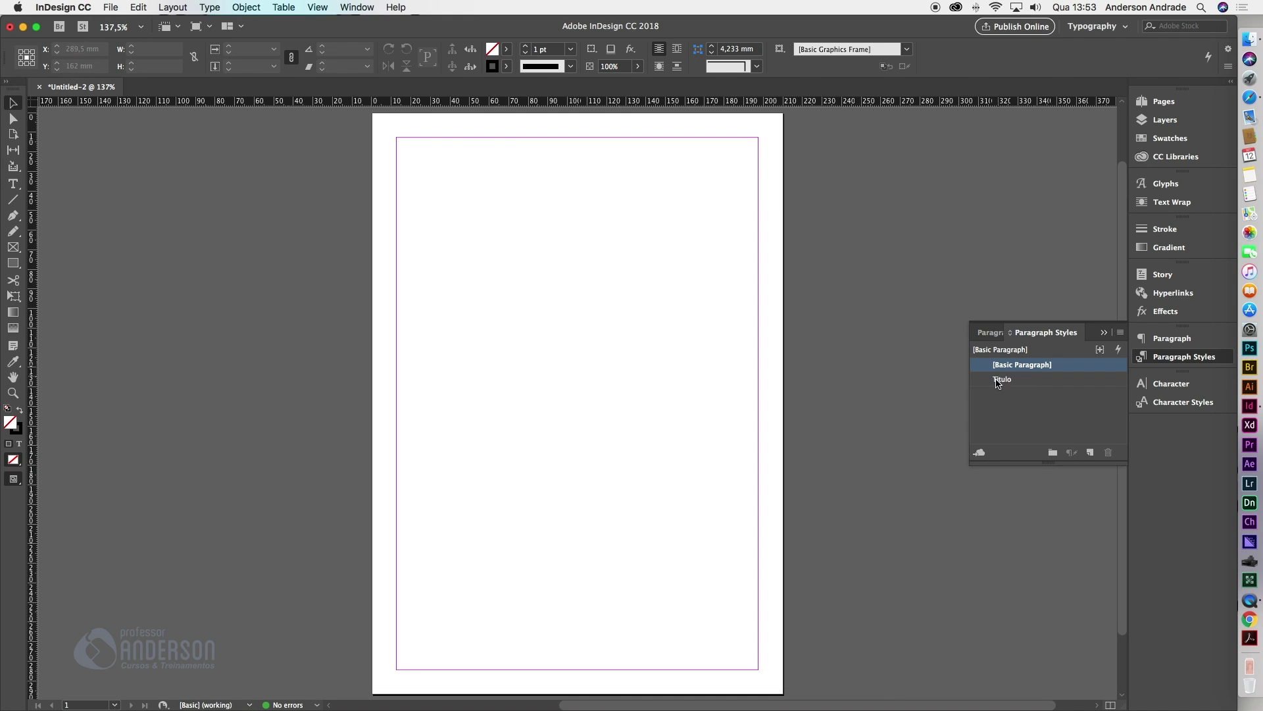
Start another new paragraph style named "Subtitulo"
click(1120, 332)
click(925, 343)
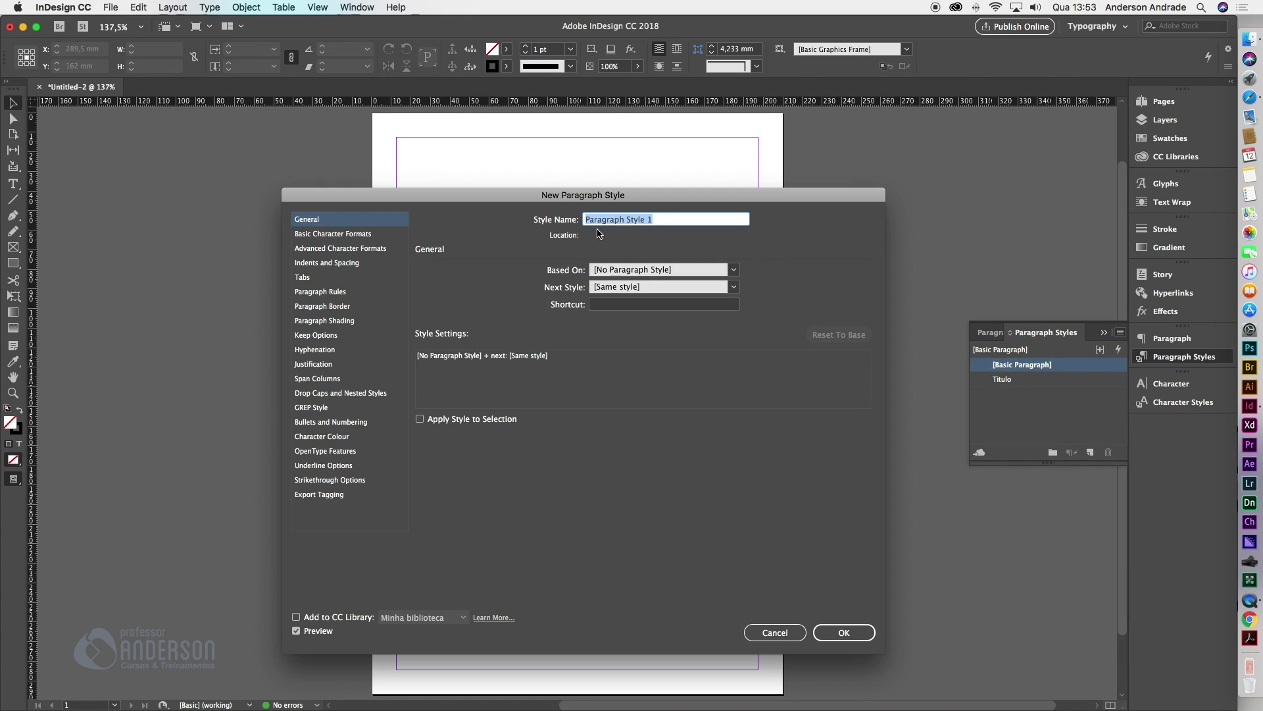
text(Subtoi)
key(BackSpace)
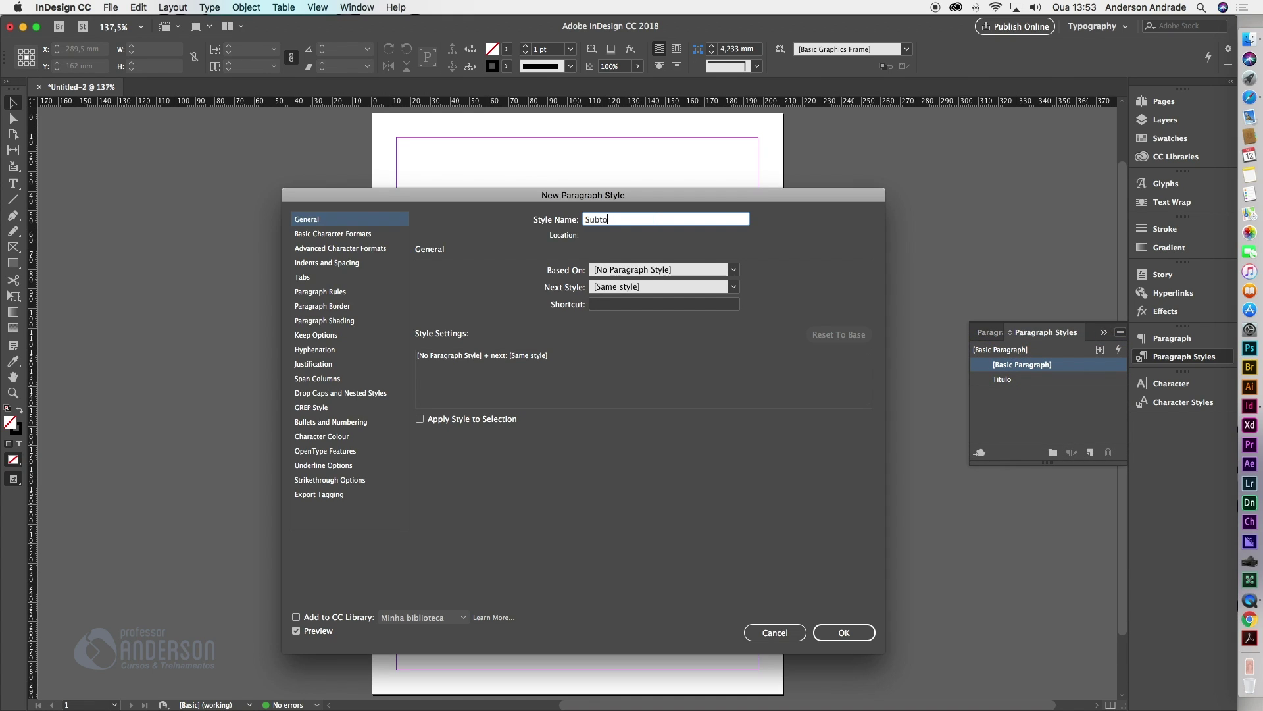
text(itulo)
Set the Subtitulo style's basic character formats to Arial Narrow, Italic, 11 pt
click(339, 234)
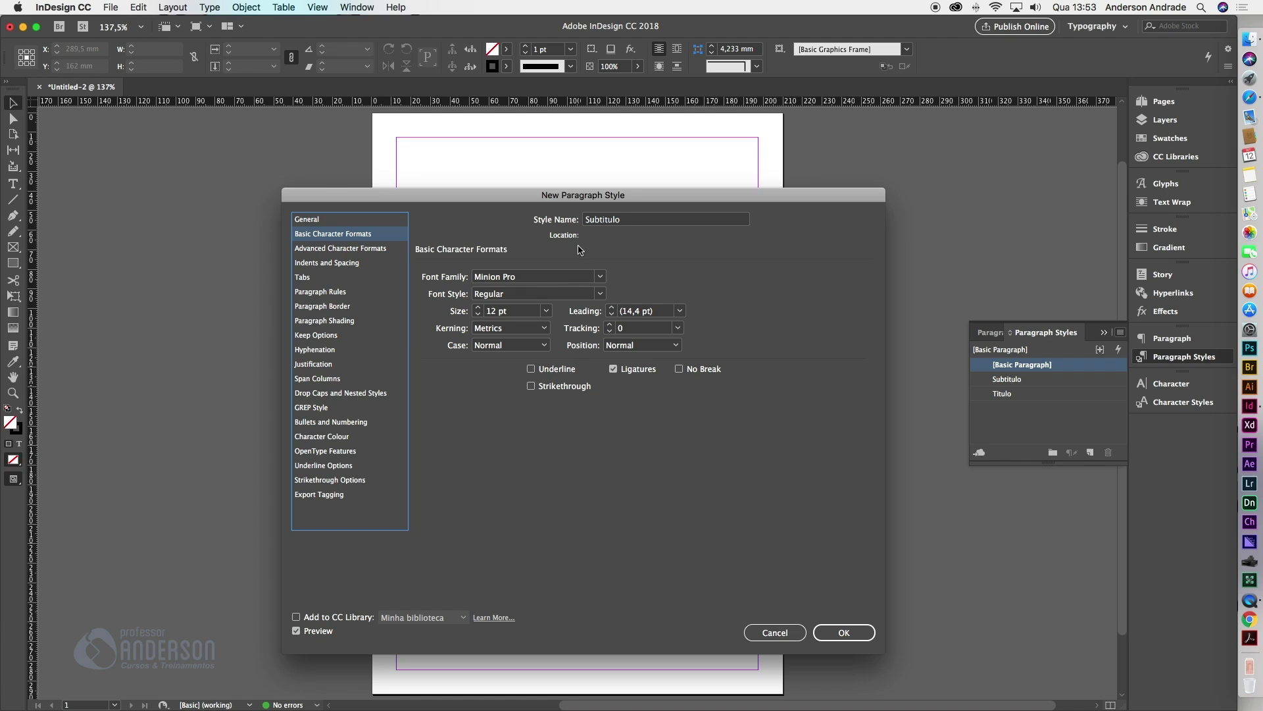
click(599, 277)
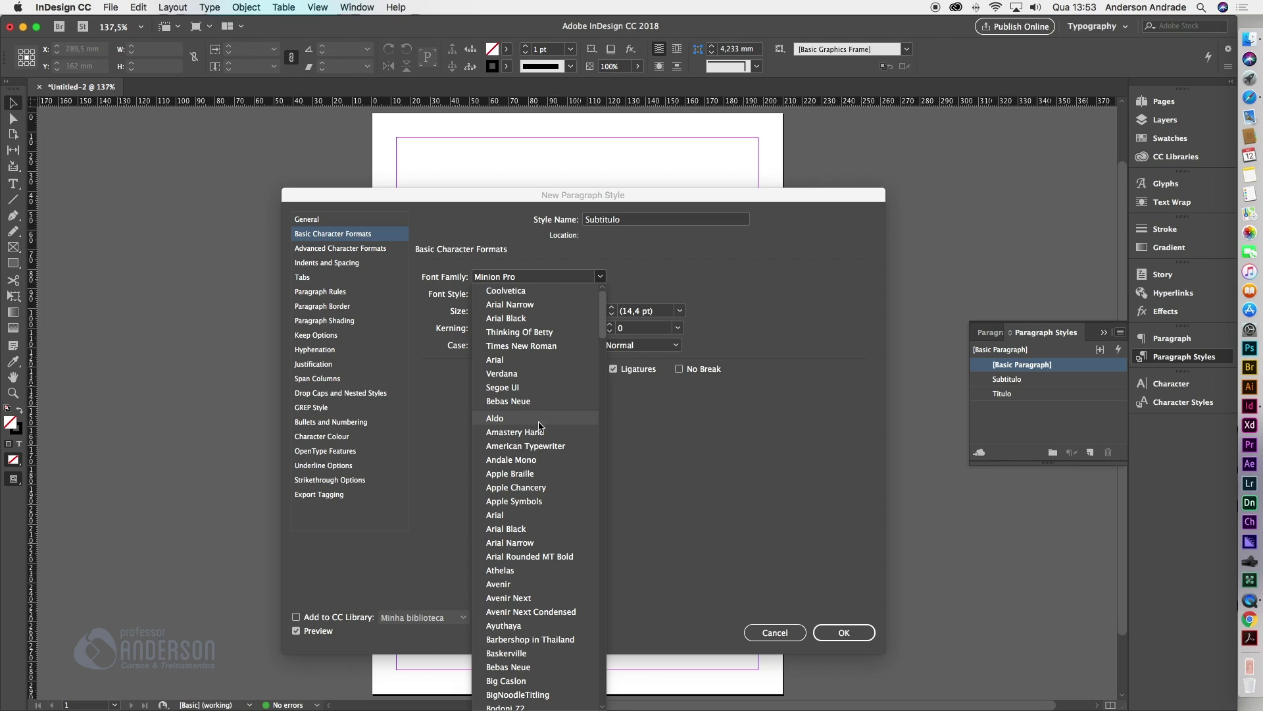
click(523, 543)
click(536, 294)
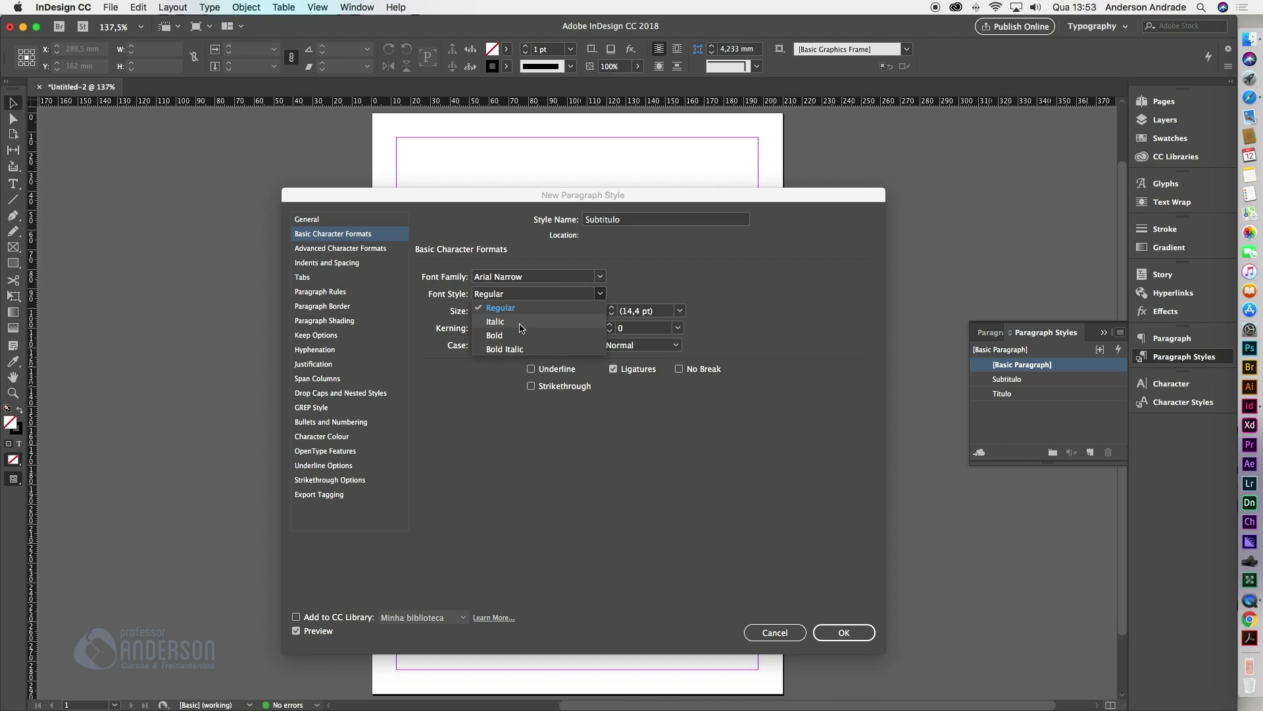
click(495, 321)
click(546, 311)
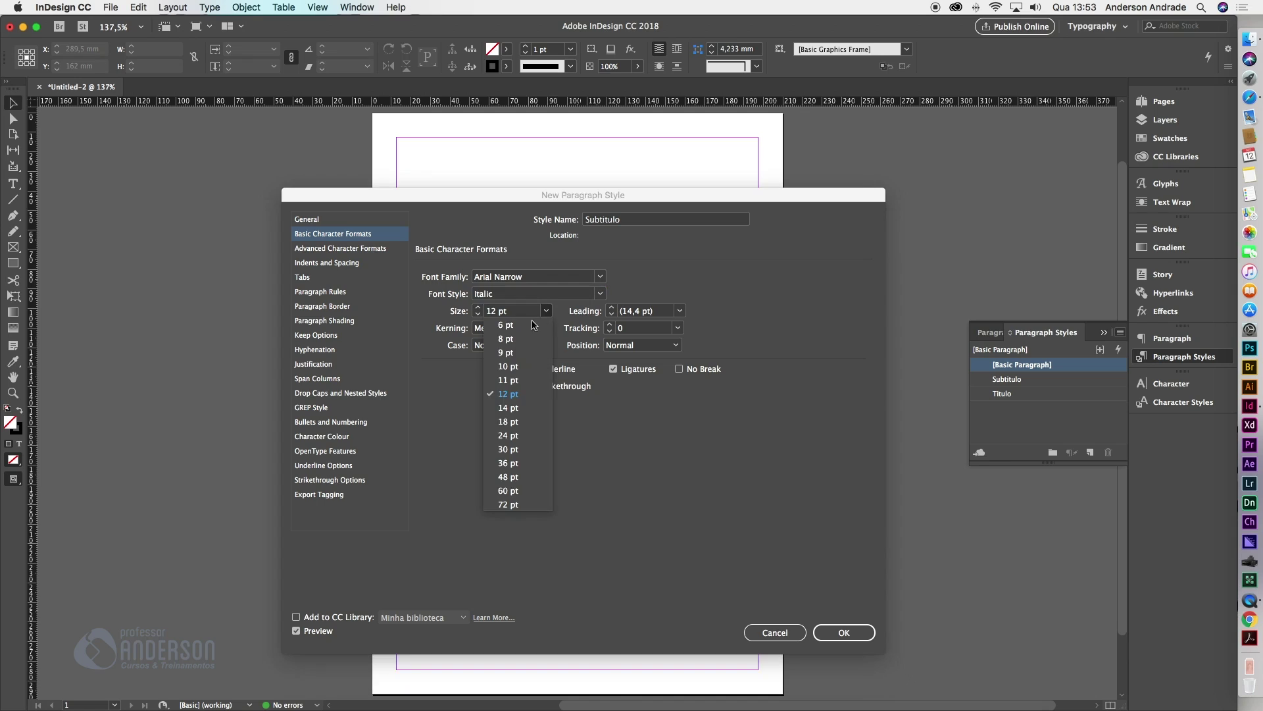
click(508, 381)
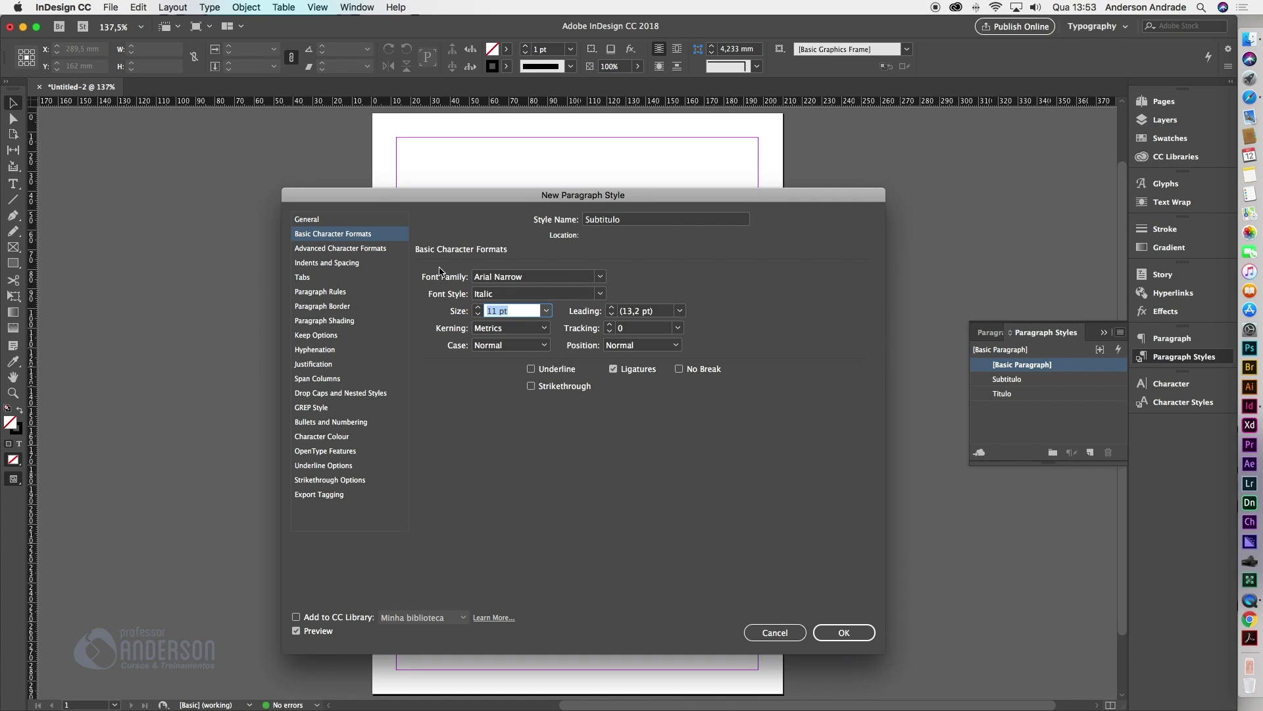
Set the Subtitulo style to Centre alignment with the dark blue C=100 M=90 Y=10 K=0 character colour and save it
click(321, 262)
click(547, 278)
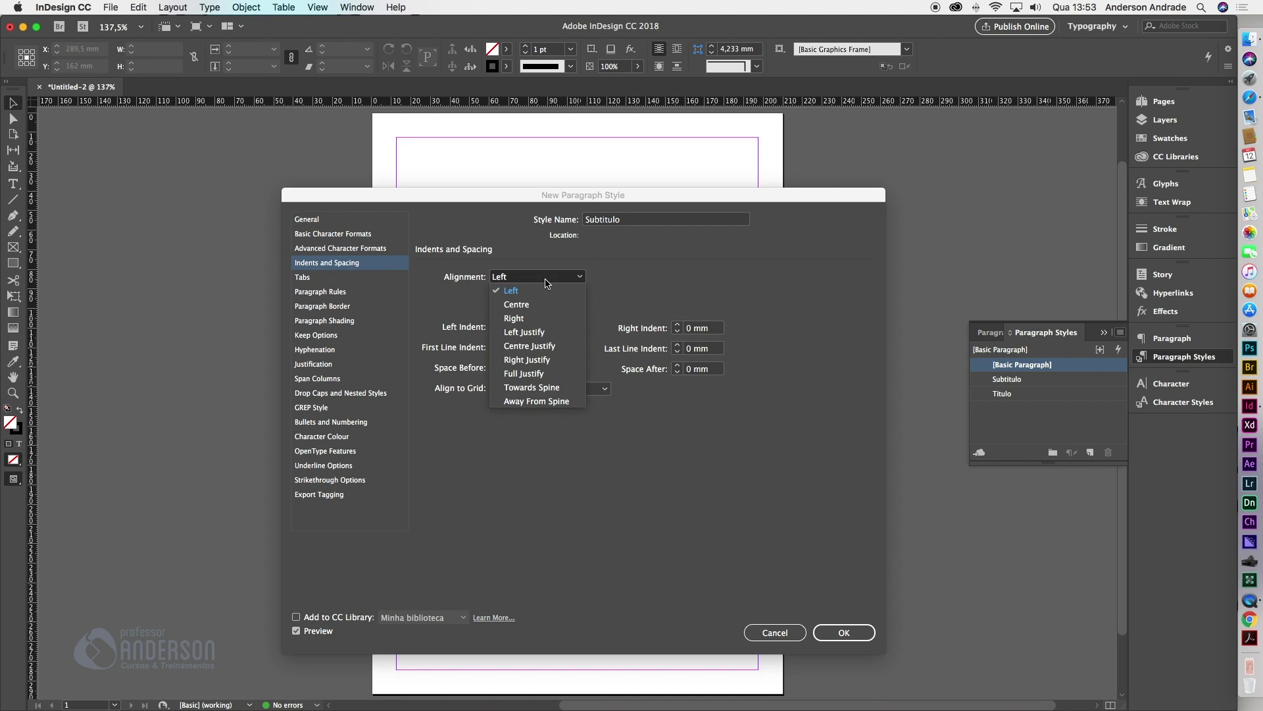
click(519, 305)
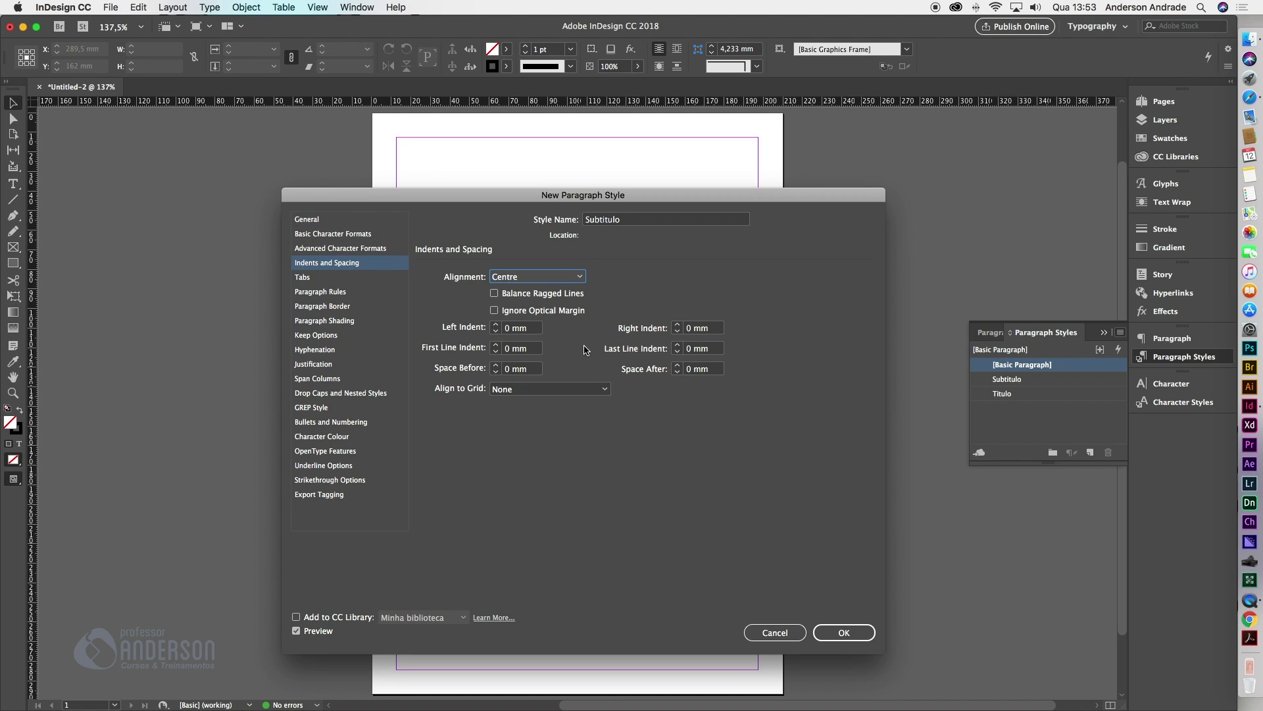
click(319, 438)
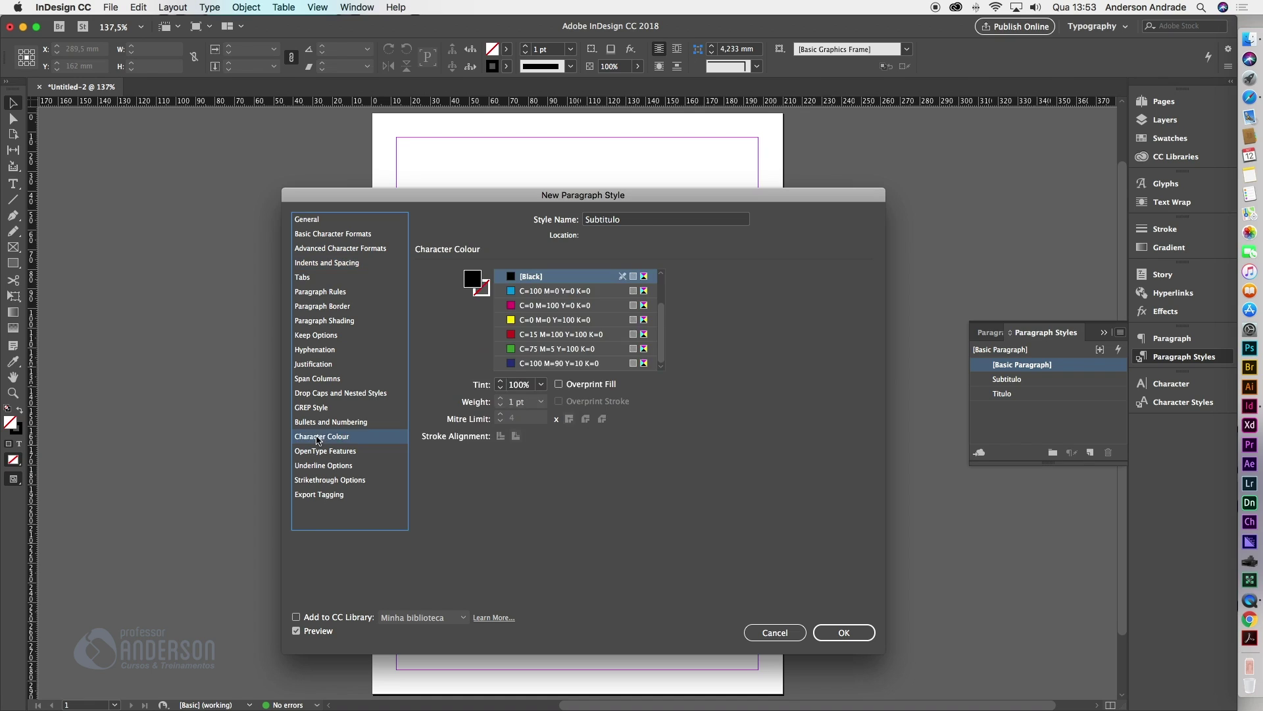
click(519, 363)
click(844, 631)
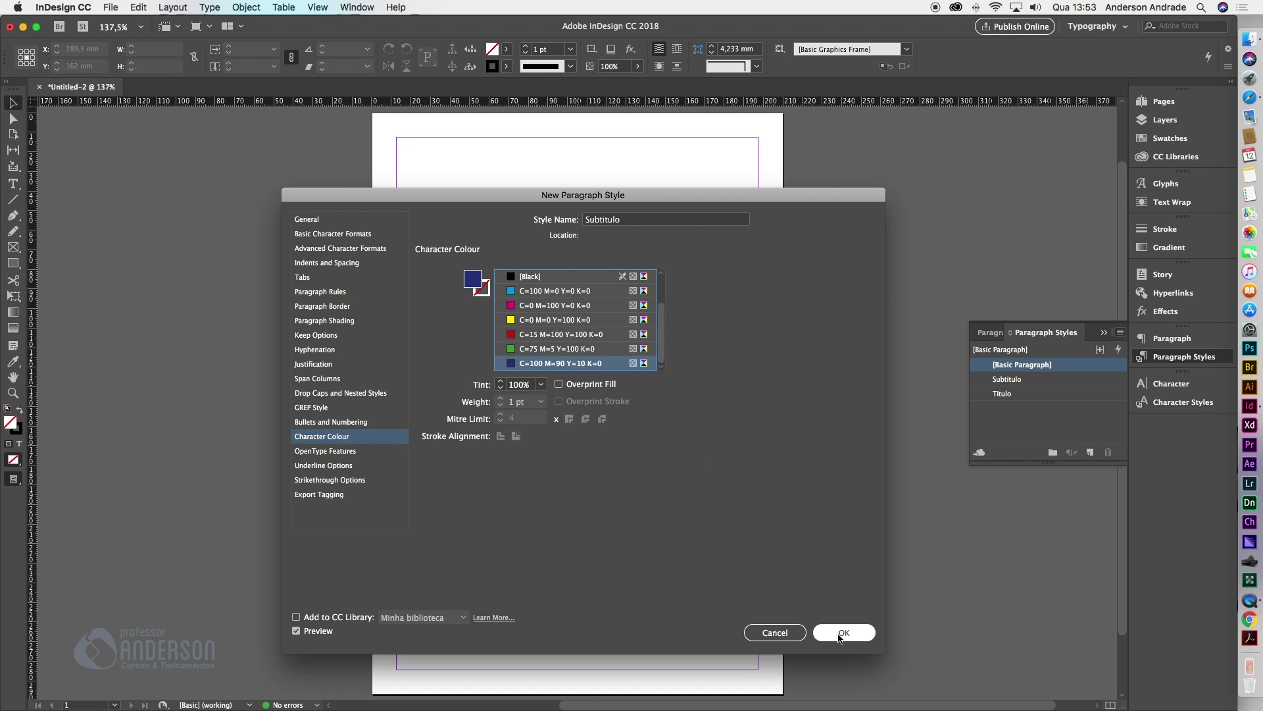
Start a third new paragraph style named "Matéria"
click(1121, 334)
click(1044, 342)
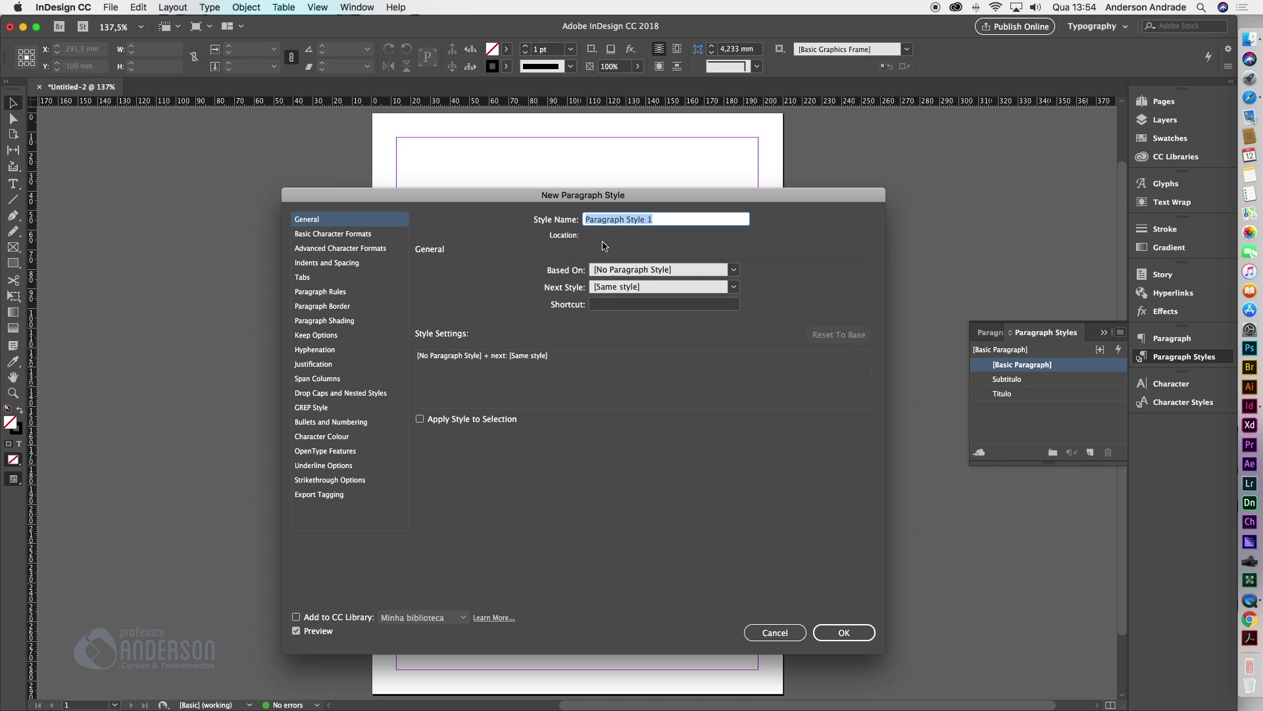
text(Matéria)
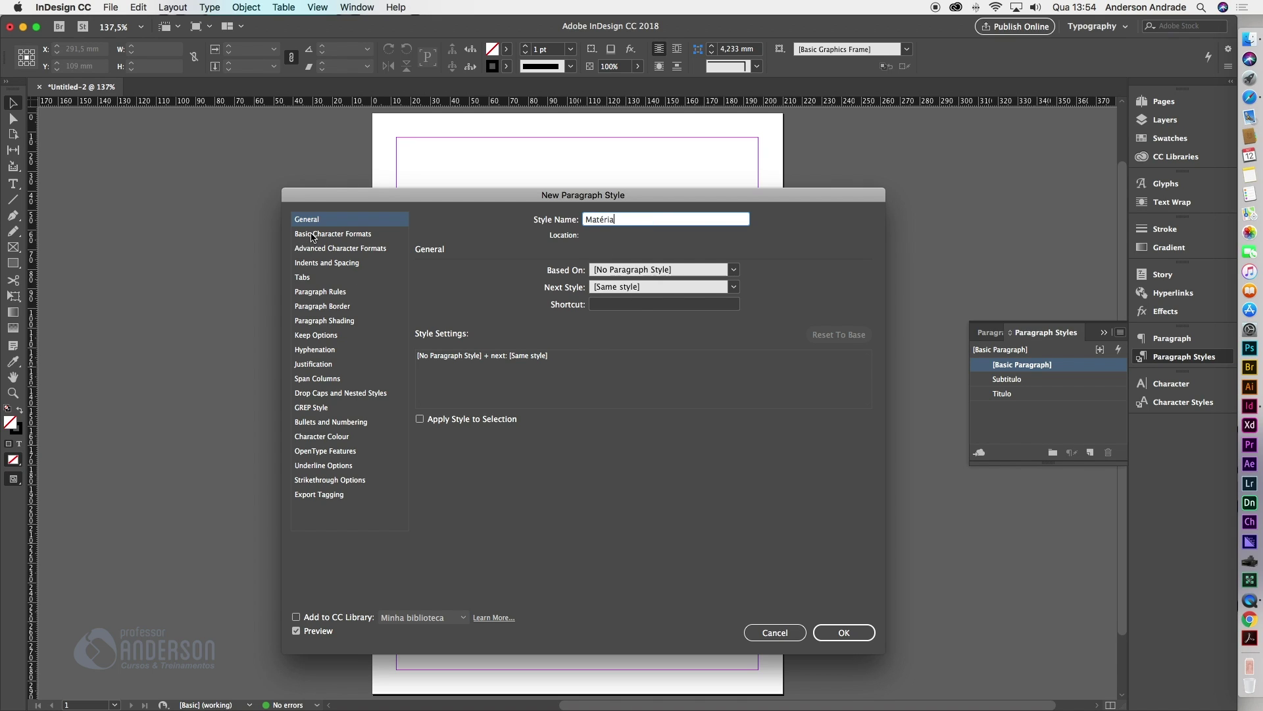
Set the Matéria style's font family to Times New Roman in its basic character formats
click(315, 234)
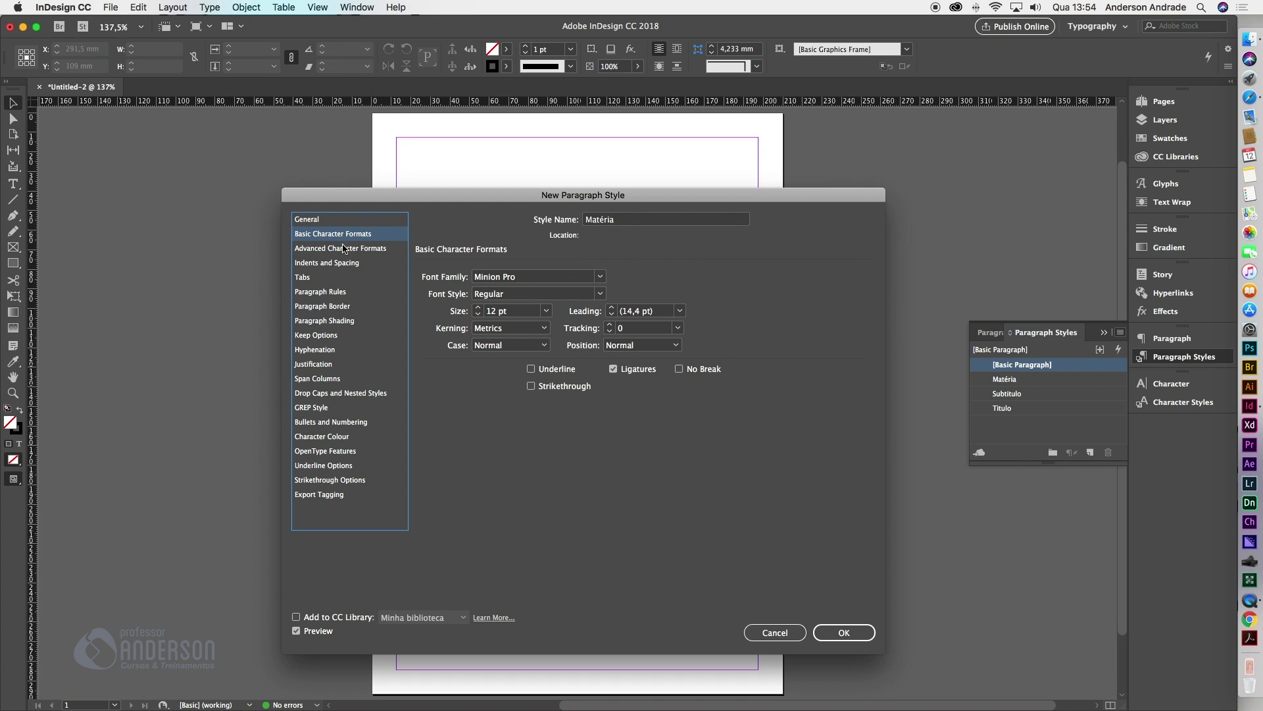
click(600, 277)
drag(605, 497, 605, 332)
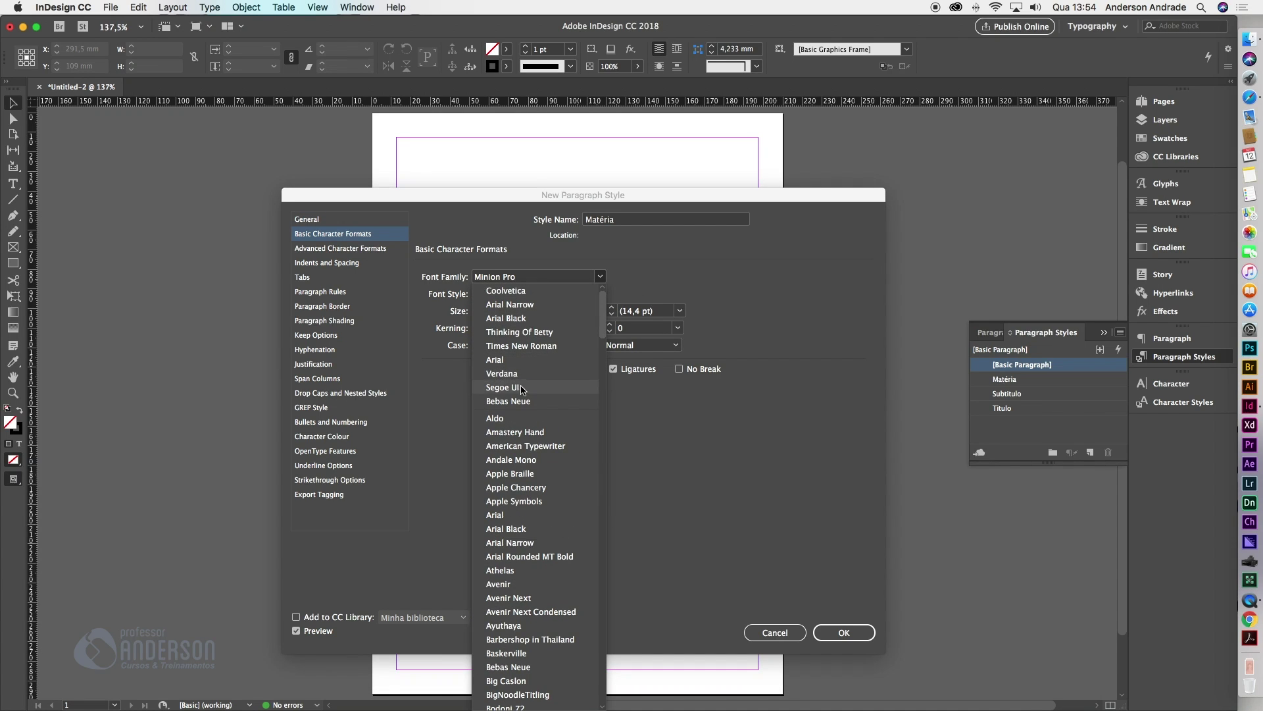
drag(605, 317, 592, 570)
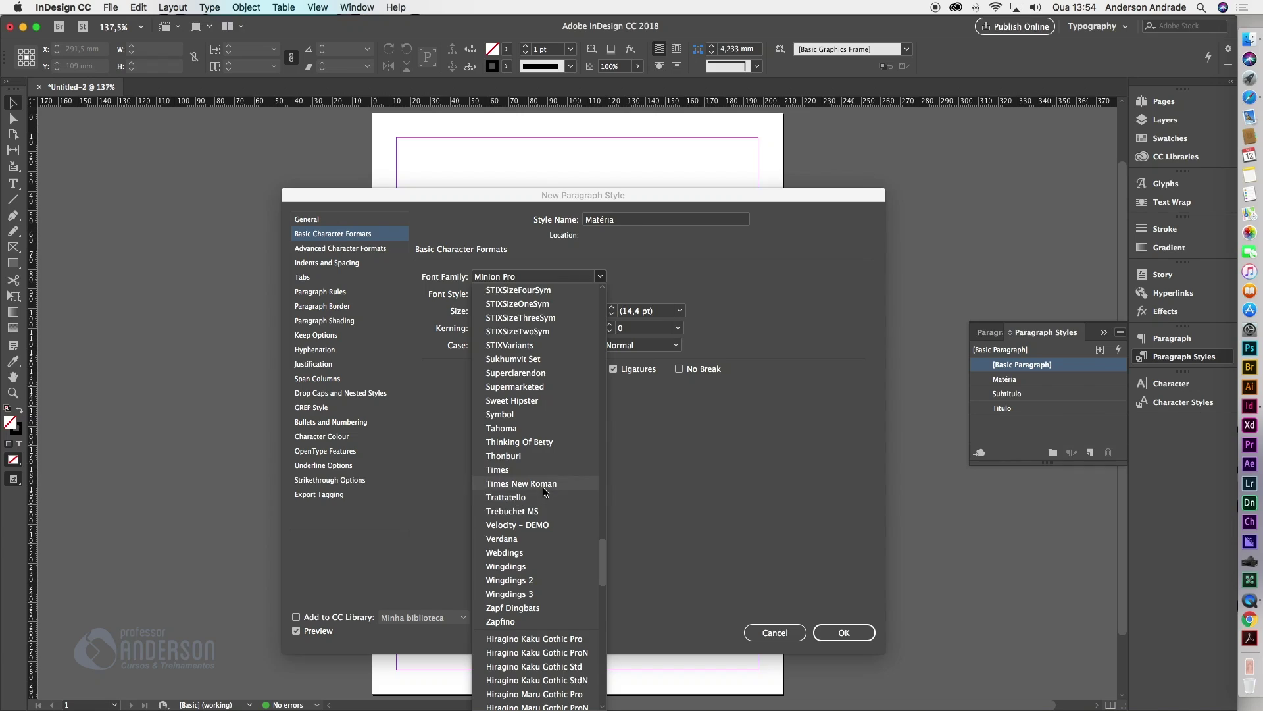
click(523, 480)
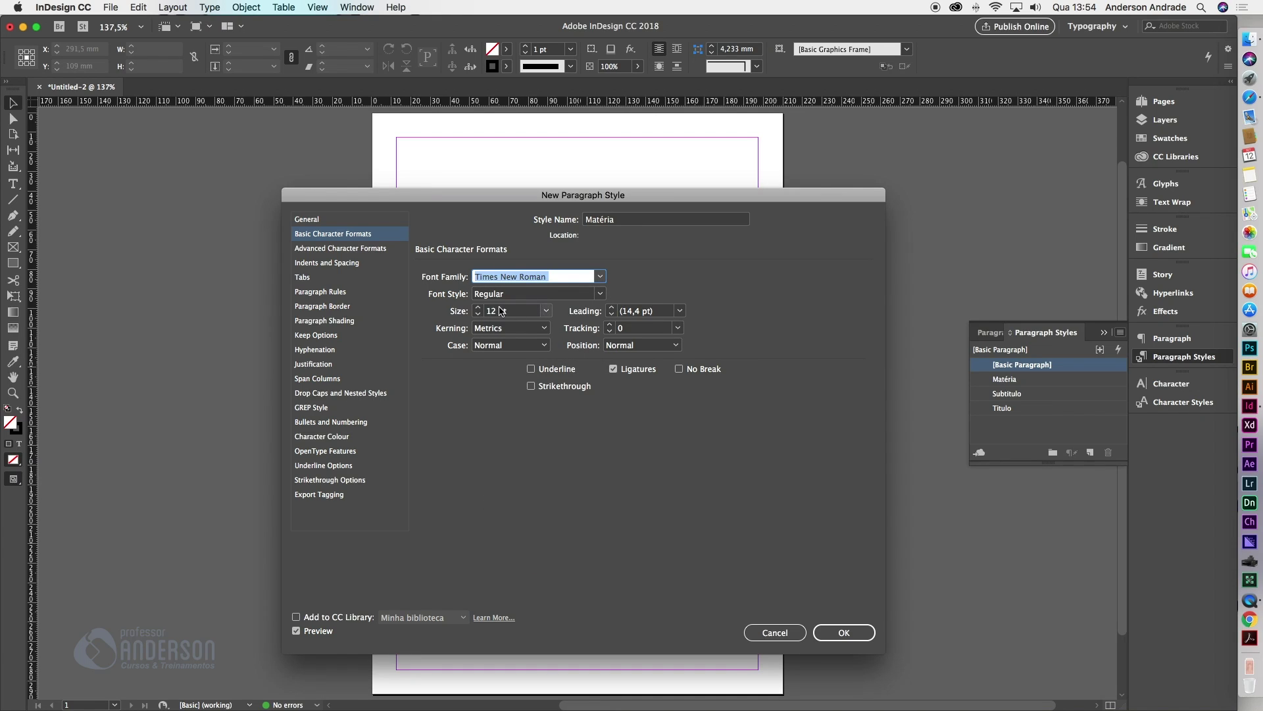
Set the Matéria style's alignment to Left Justify and save the style
click(327, 262)
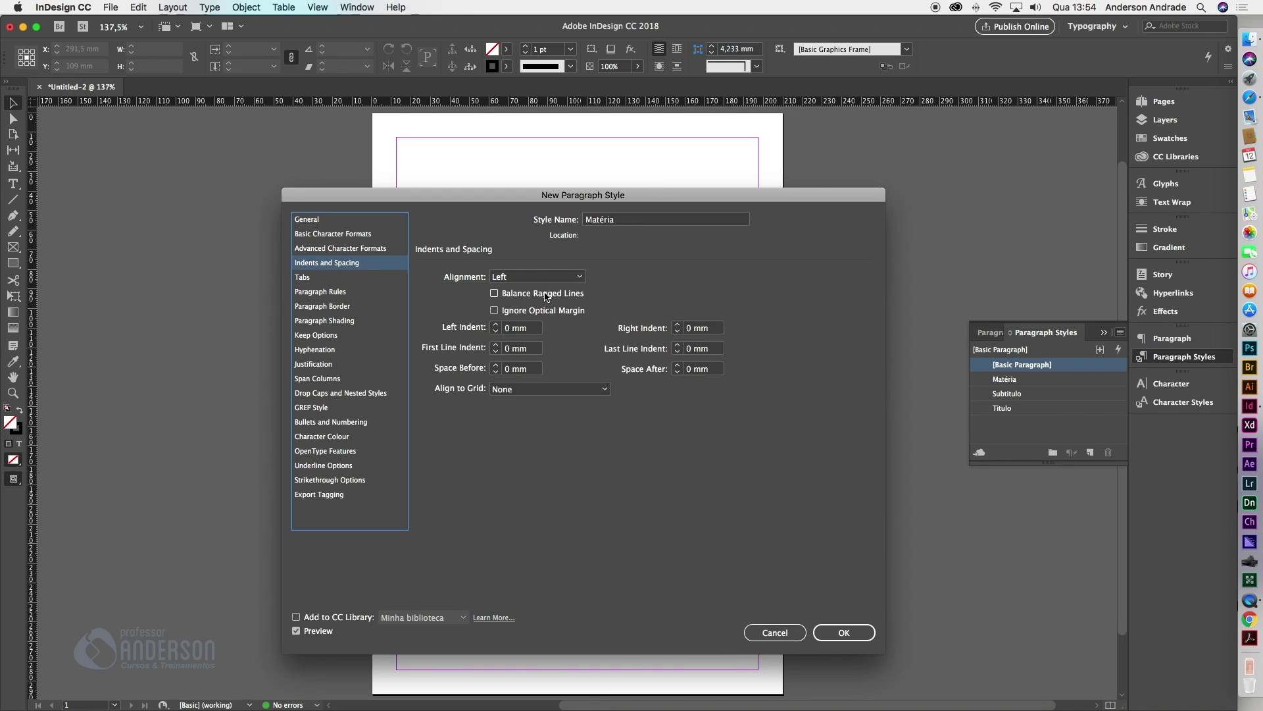
click(577, 277)
click(522, 333)
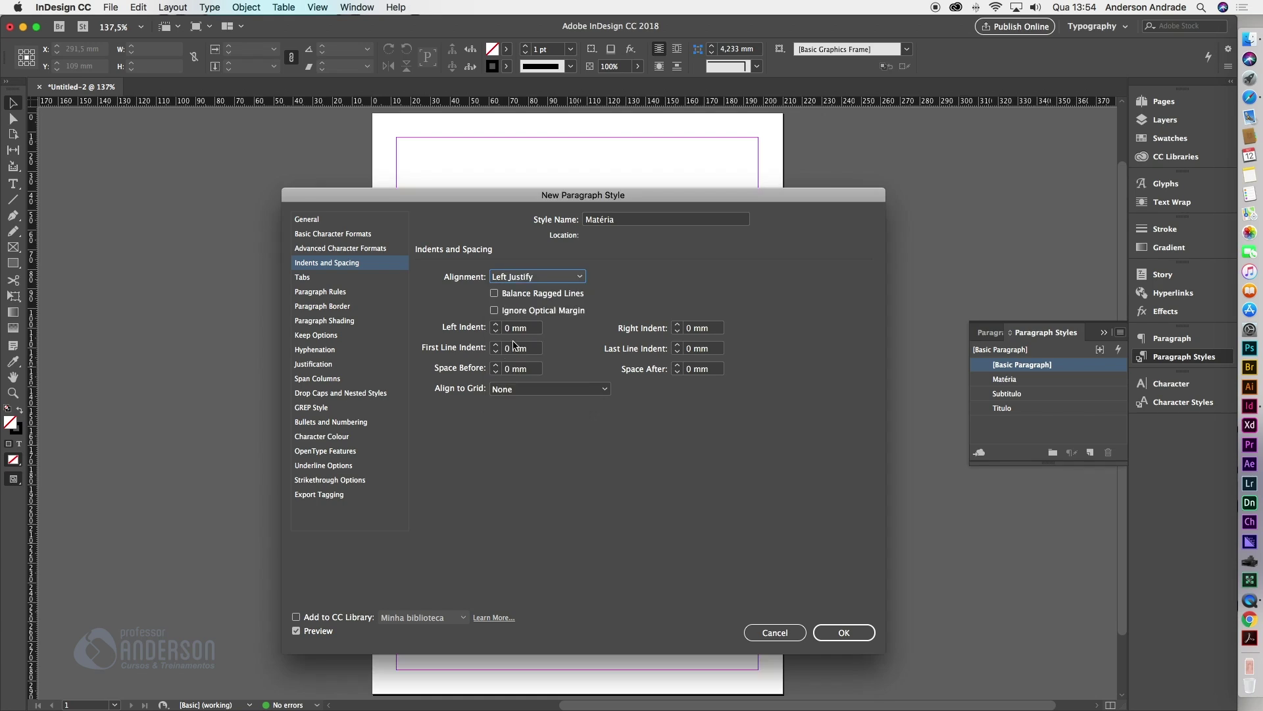
click(844, 633)
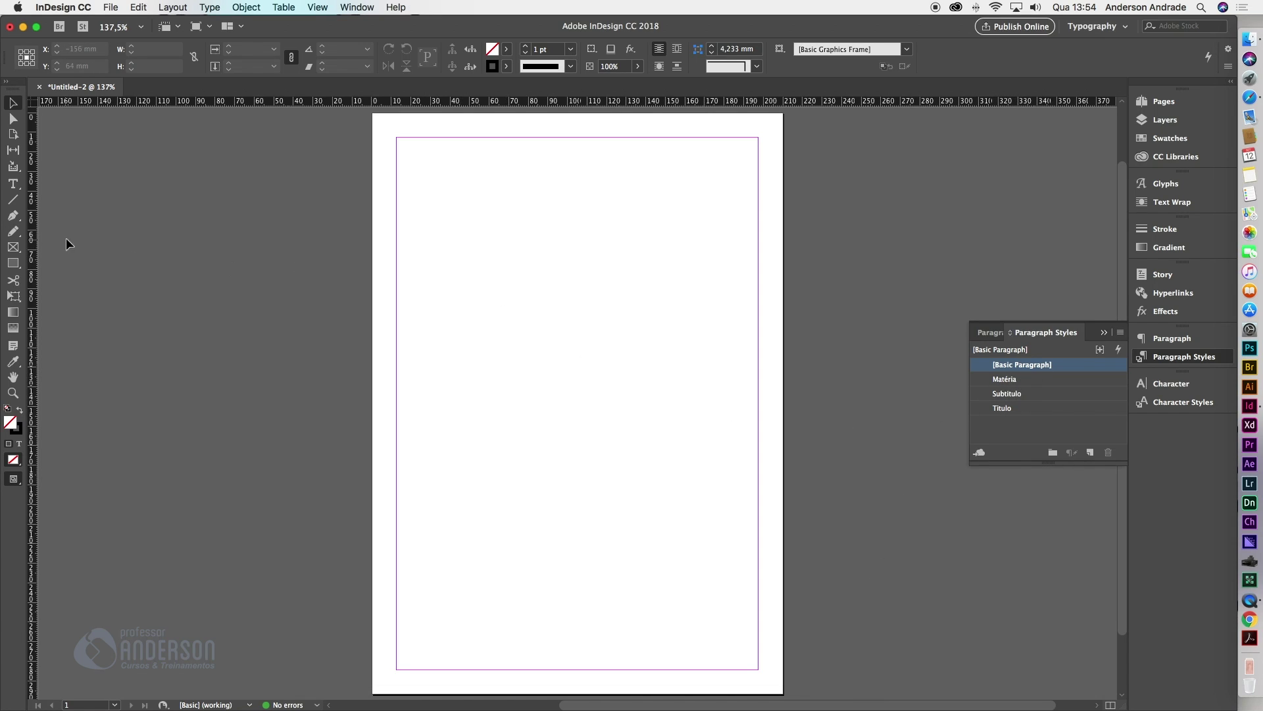
Create a text frame about 168.5 × 37 mm in the page's upper part containing "Título da Matéria"
click(13, 184)
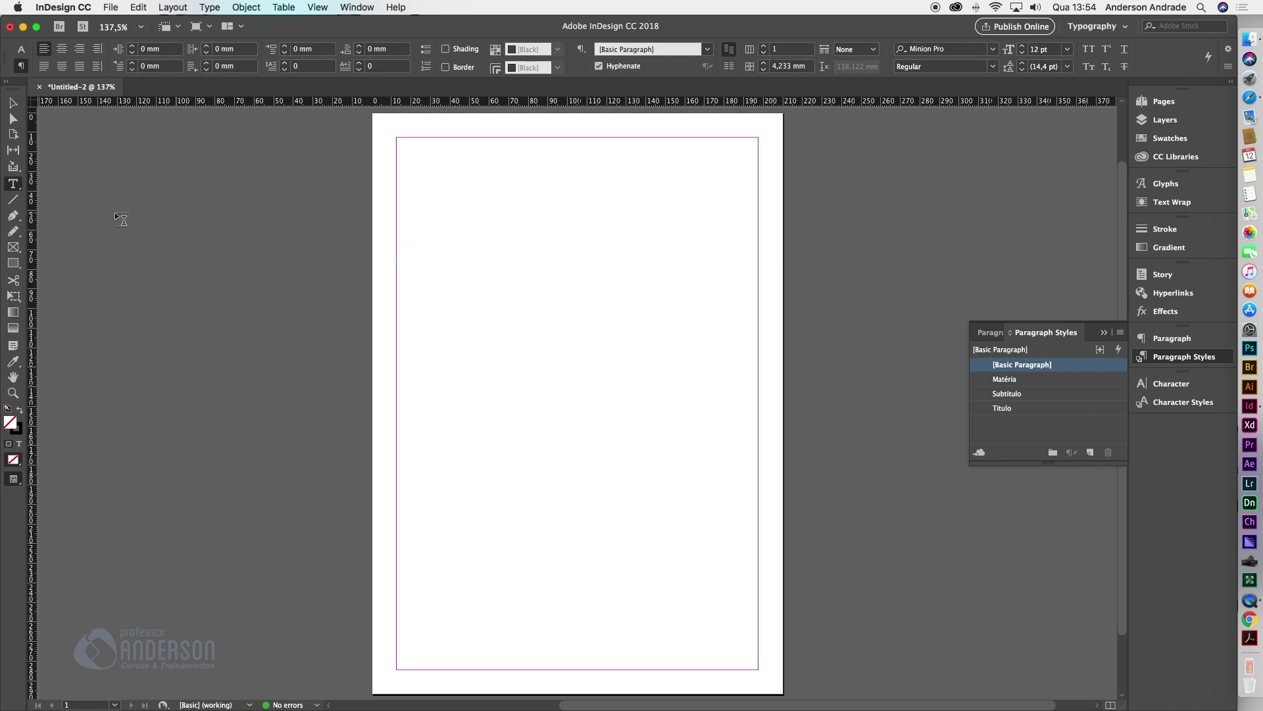
drag(410, 202, 740, 273)
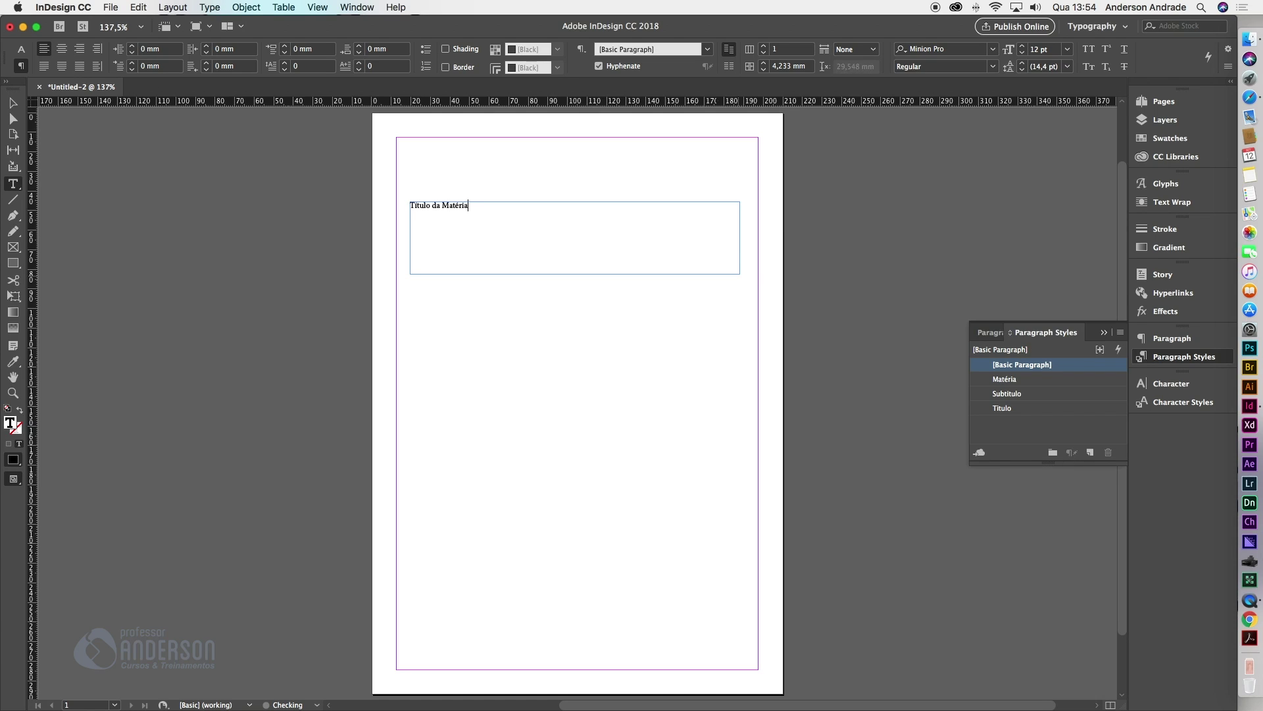
key(Escape)
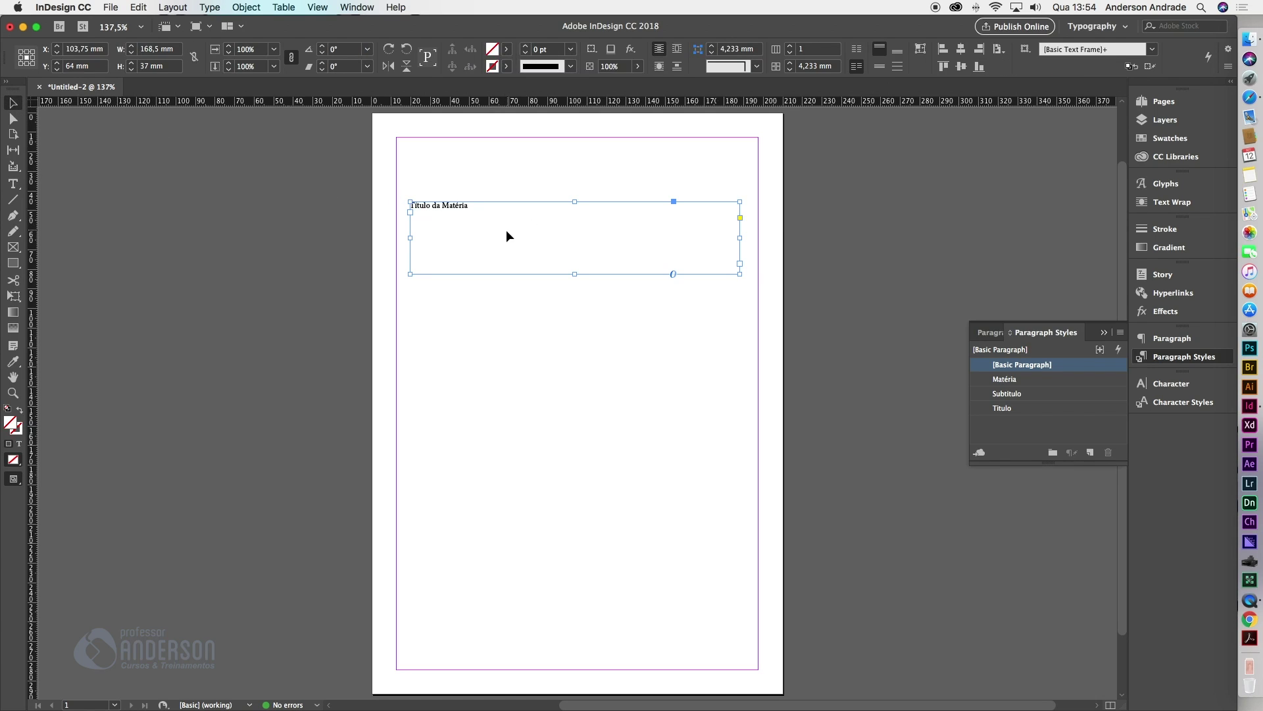
Duplicate the title frame directly below it and change the copy's text to "Subtítulo da Matéria"
drag(456, 229, 454, 321)
double_click(429, 317)
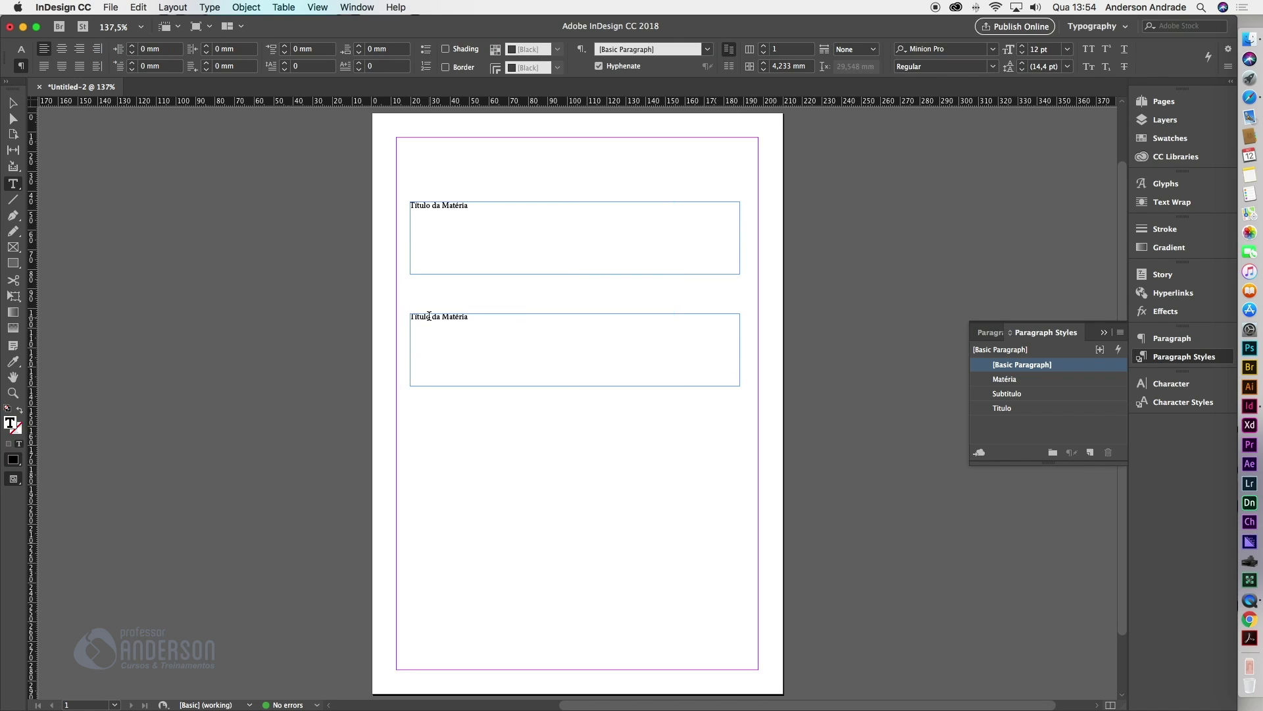
double_click(429, 316)
text(Subtítulo)
click(13, 103)
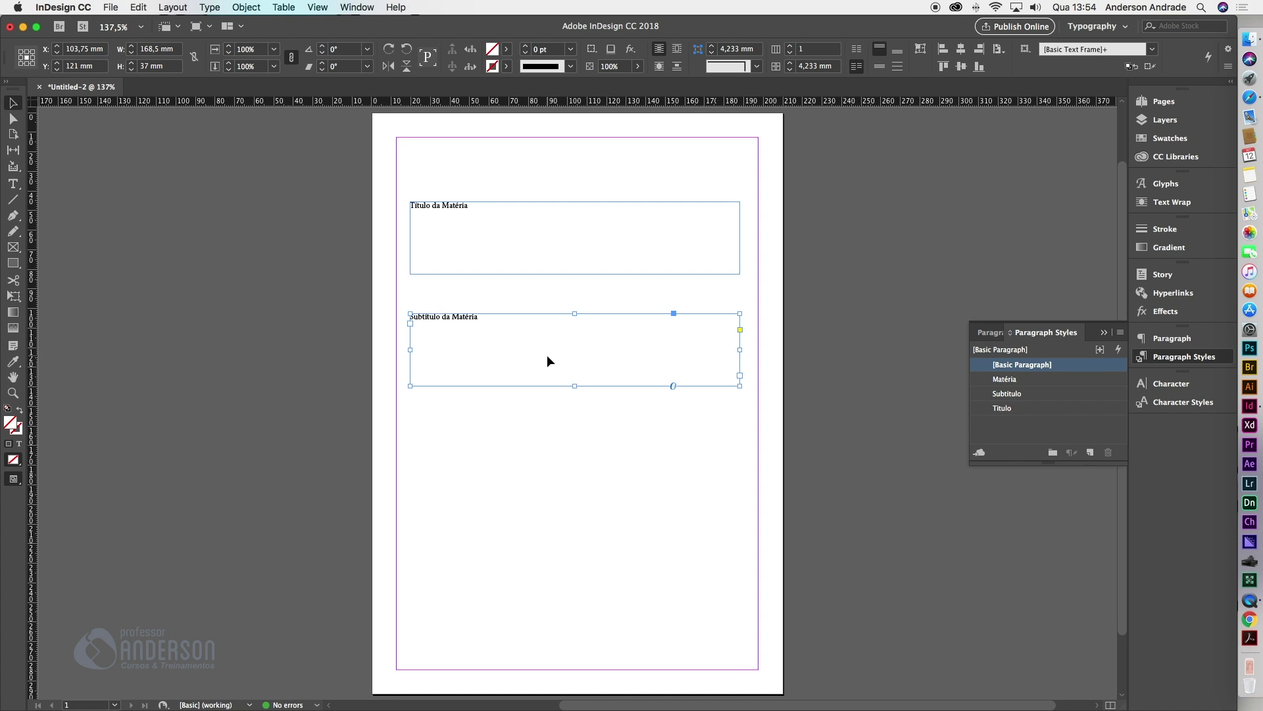
Duplicate the subtitle frame below it and fill the copy with placeholder text
drag(541, 352, 541, 439)
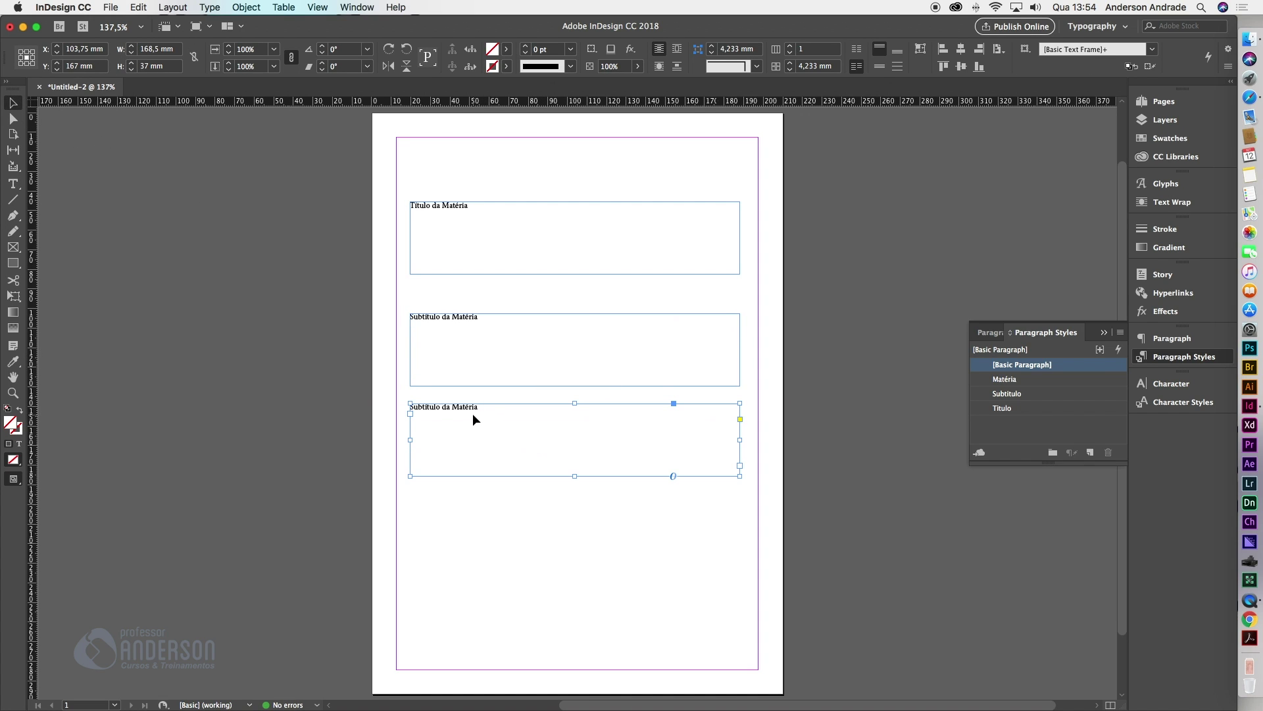
double_click(471, 408)
triple_click(488, 412)
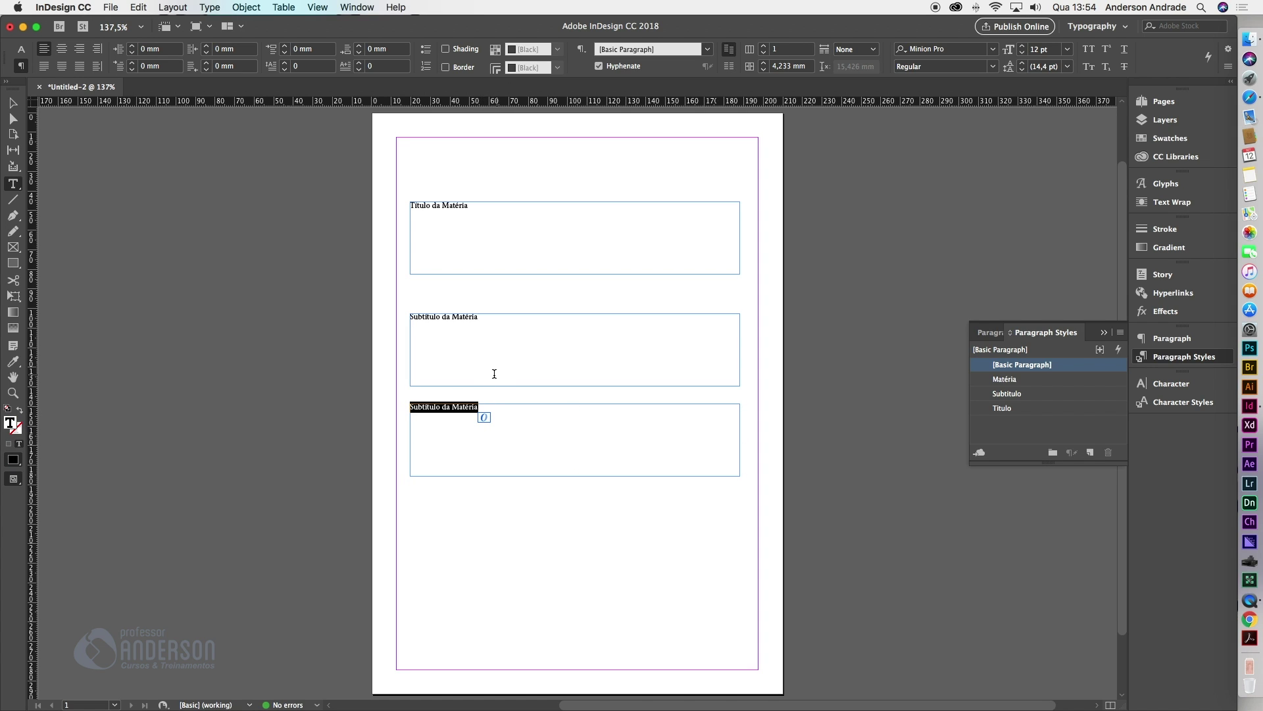
right_click(458, 406)
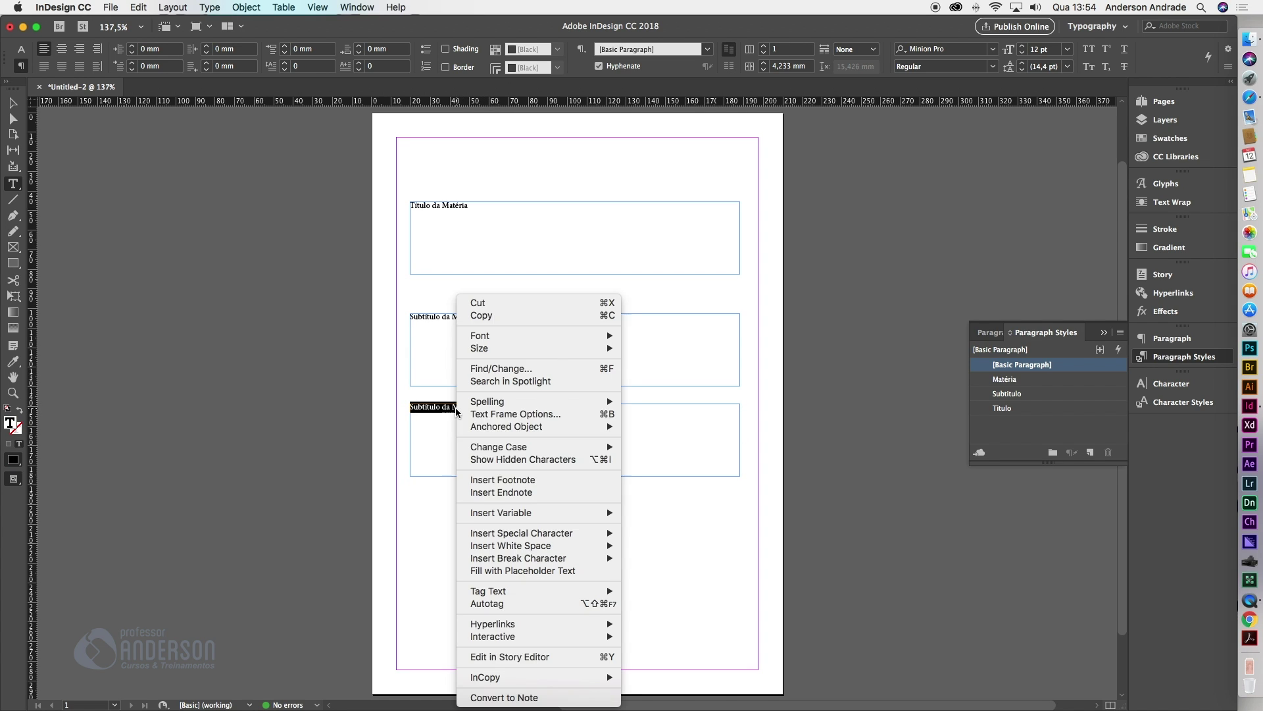
click(534, 570)
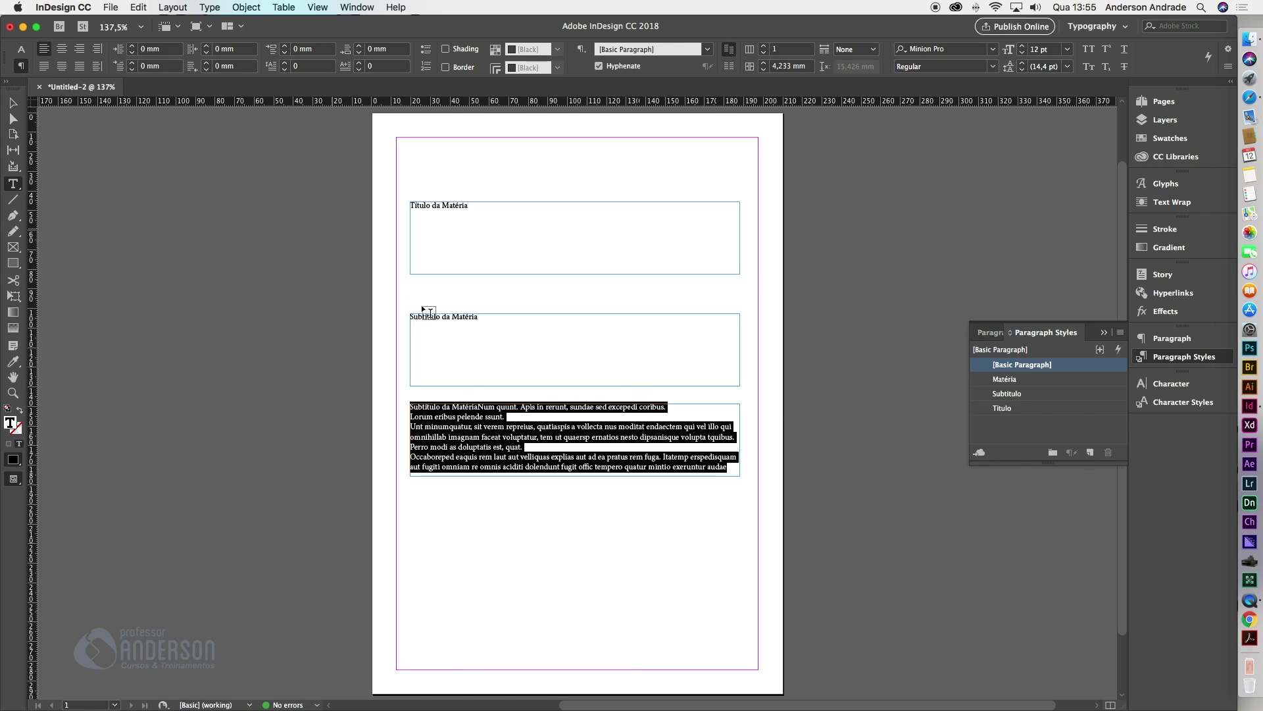
Remove the paragraph breaks in the placeholder text so that it forms one continuous paragraph
click(428, 416)
key(Delete)
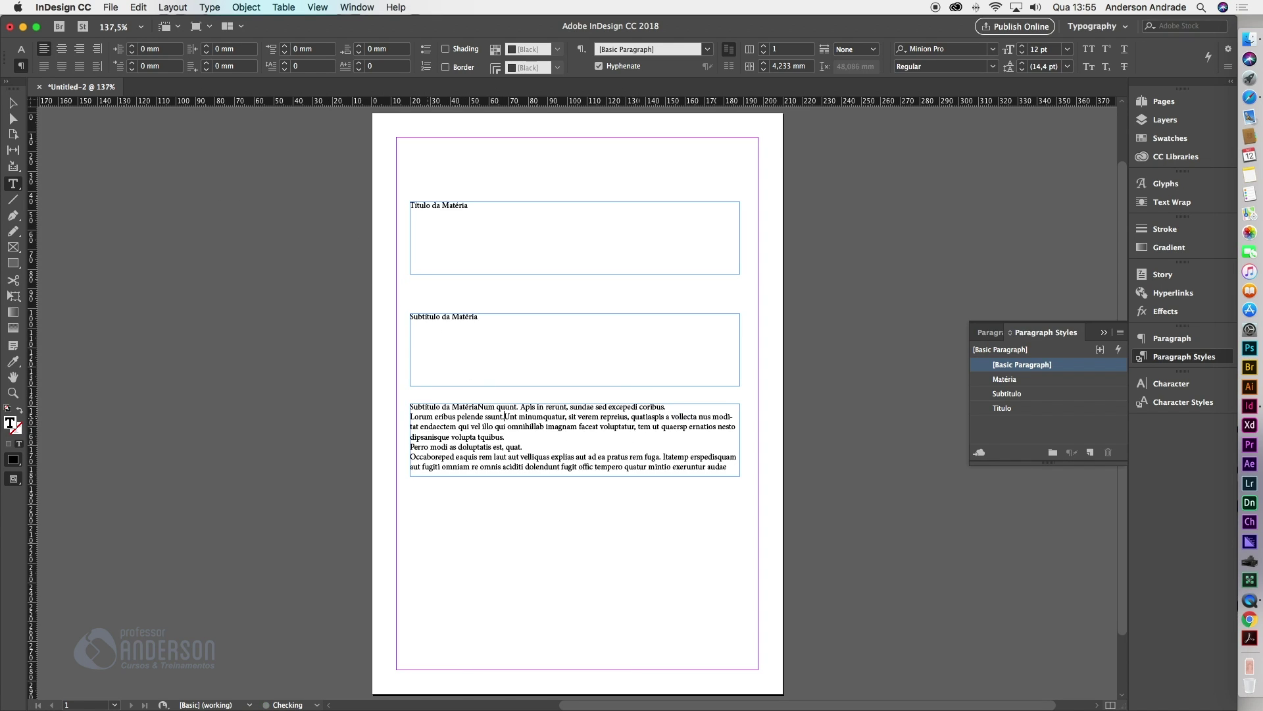
click(411, 446)
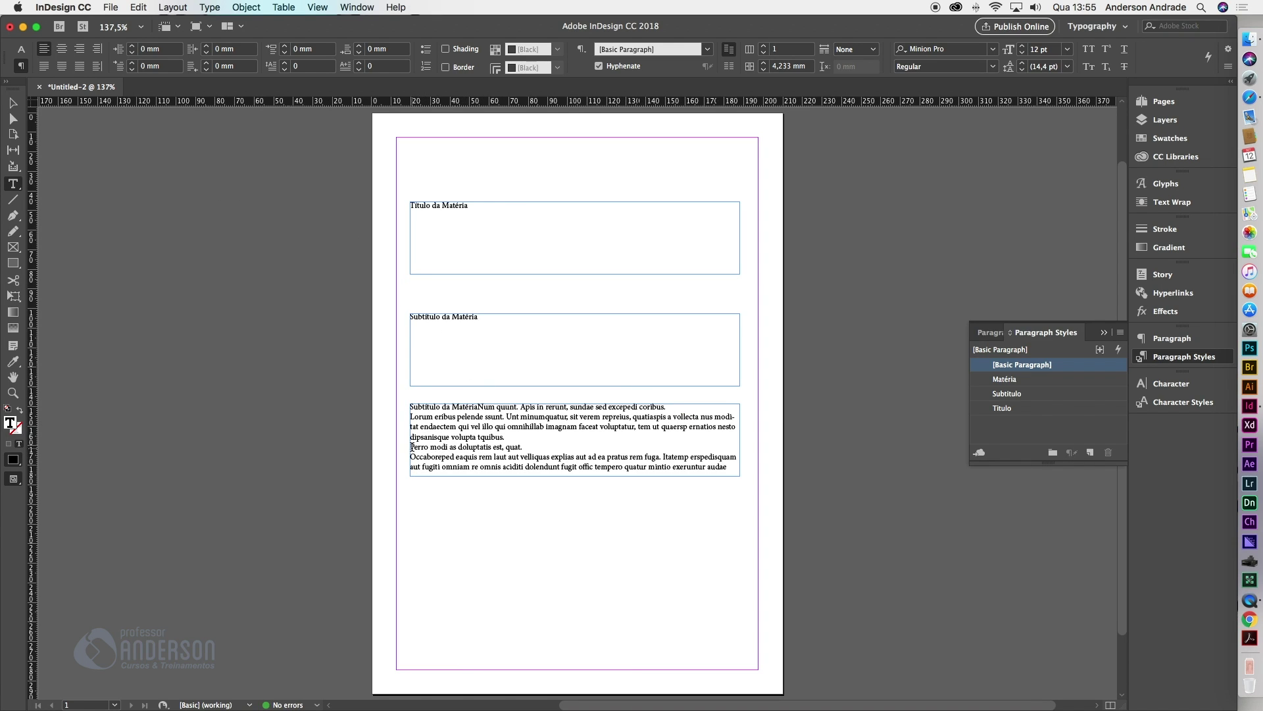
key(BackSpace)
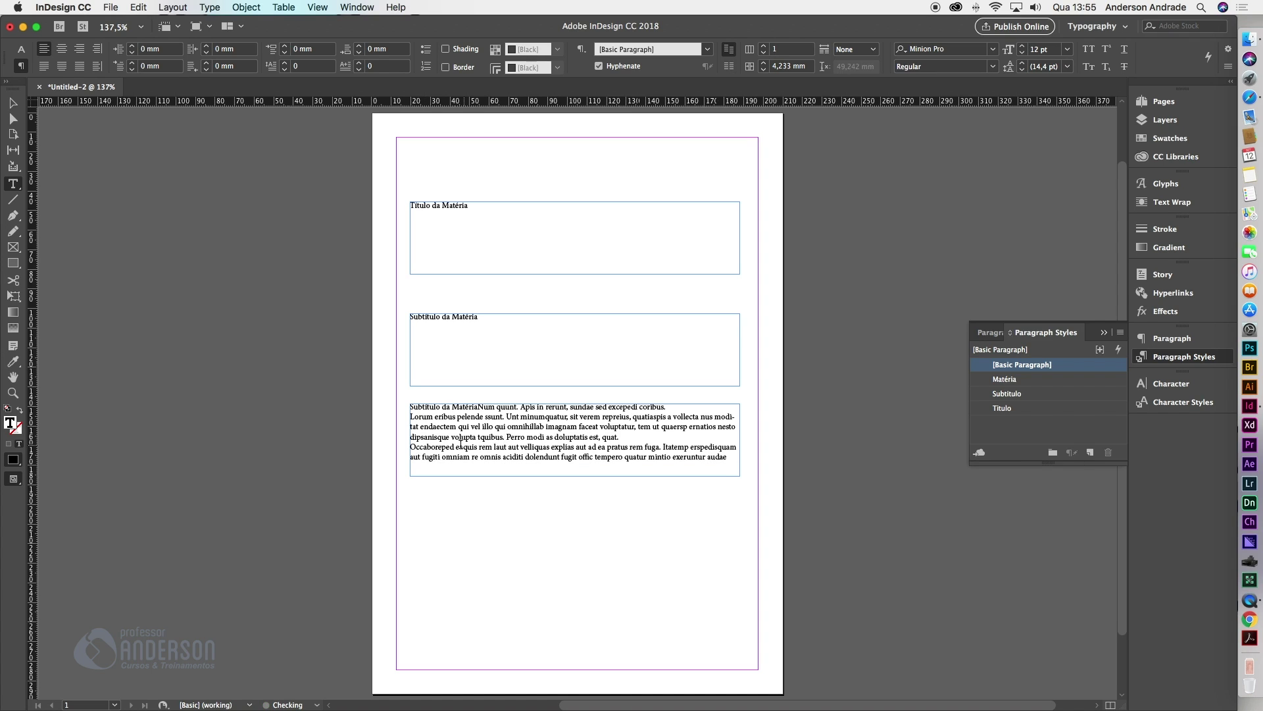
click(410, 446)
key(BackSpace)
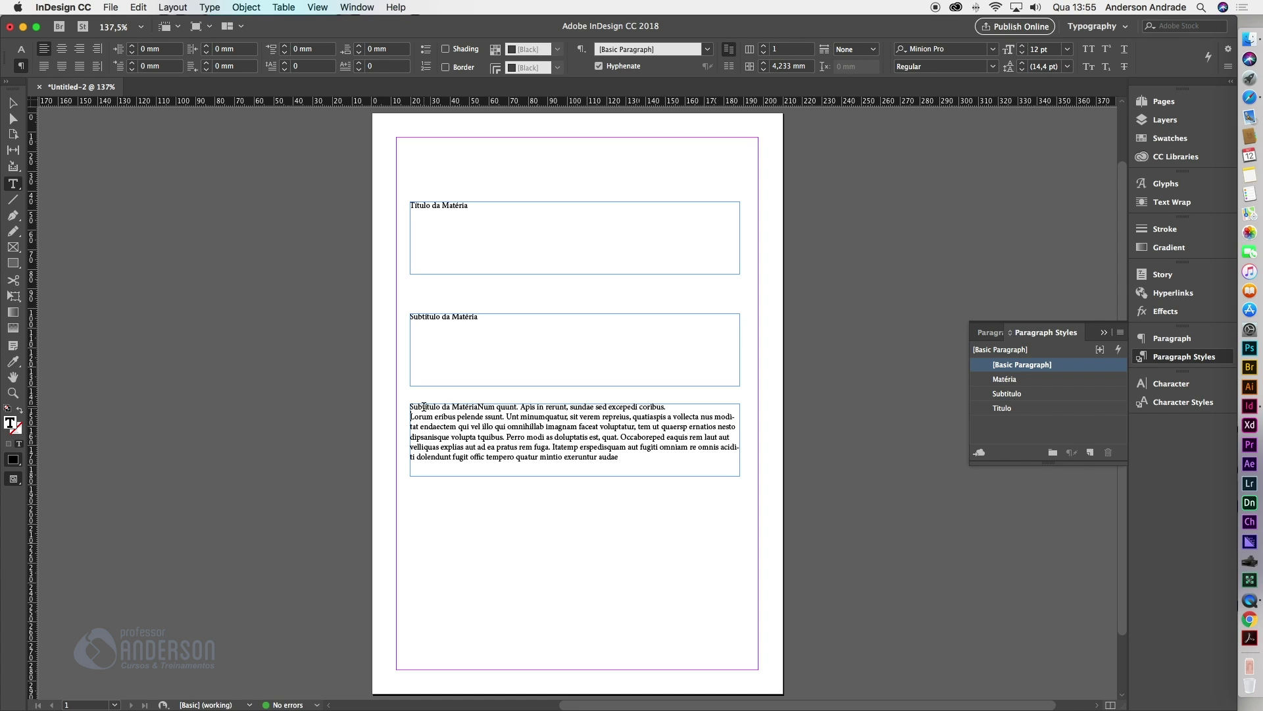
key(BackSpace)
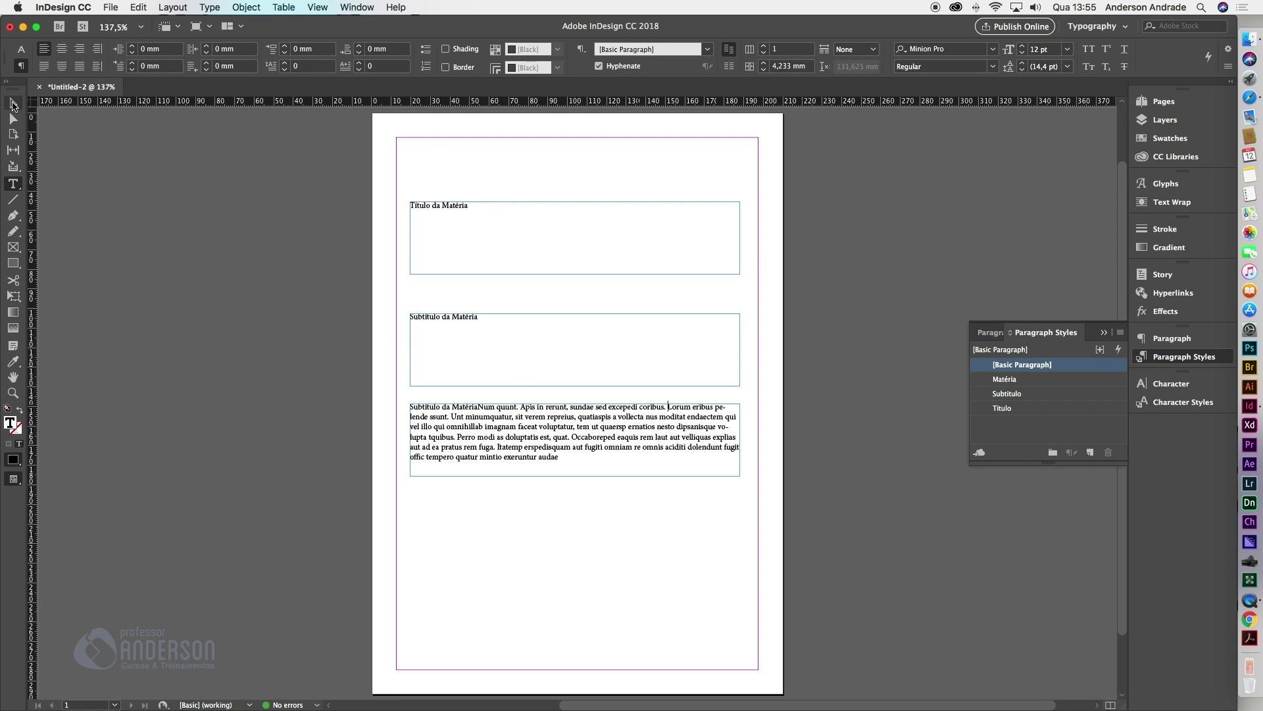
Apply the Titulo paragraph style to the "Título da Matéria" frame
click(12, 104)
click(815, 282)
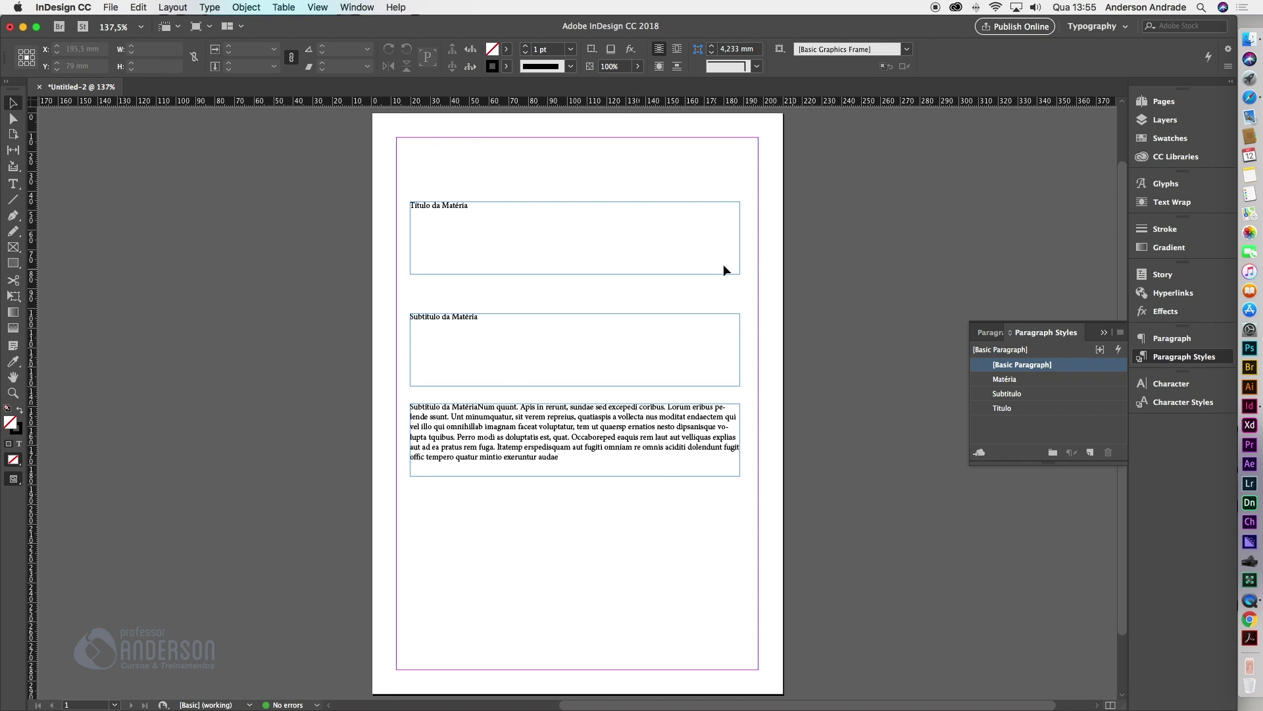
click(482, 222)
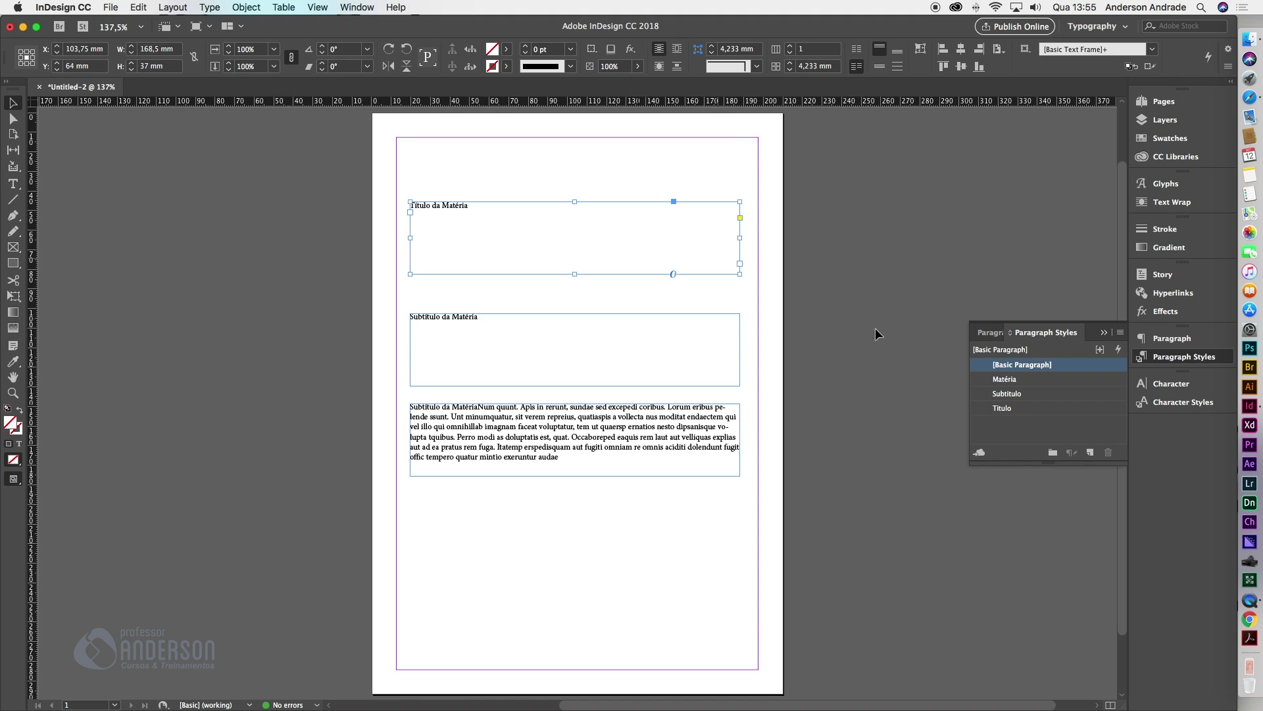
click(1006, 409)
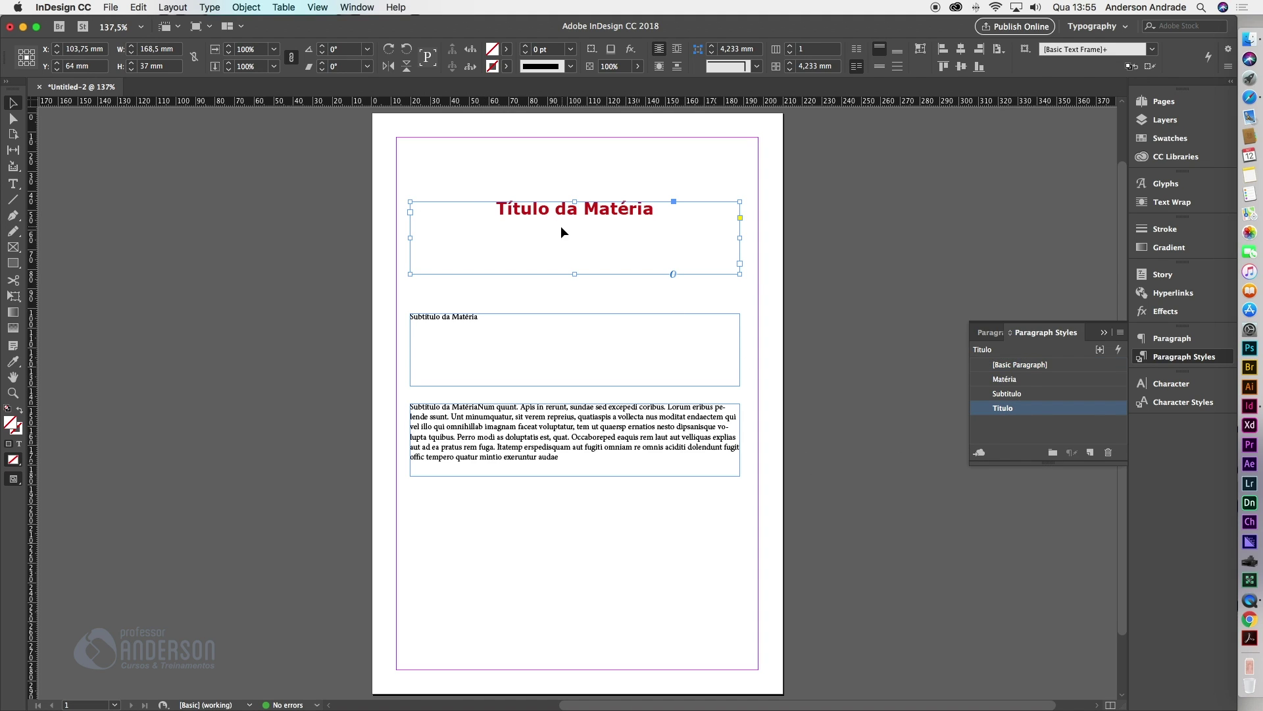
Apply the Subtitulo style to the subtitle frame and the Matéria style to the placeholder text frame, leaving nothing selected
click(535, 342)
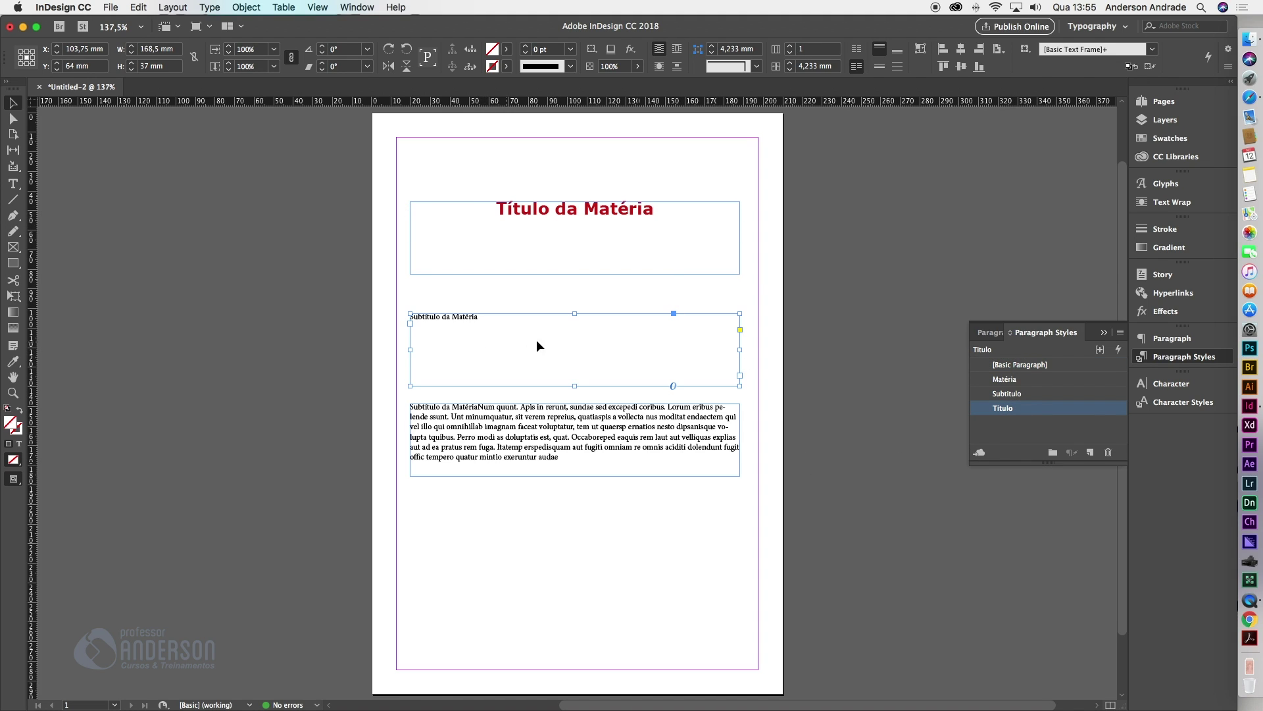
click(1021, 394)
click(652, 416)
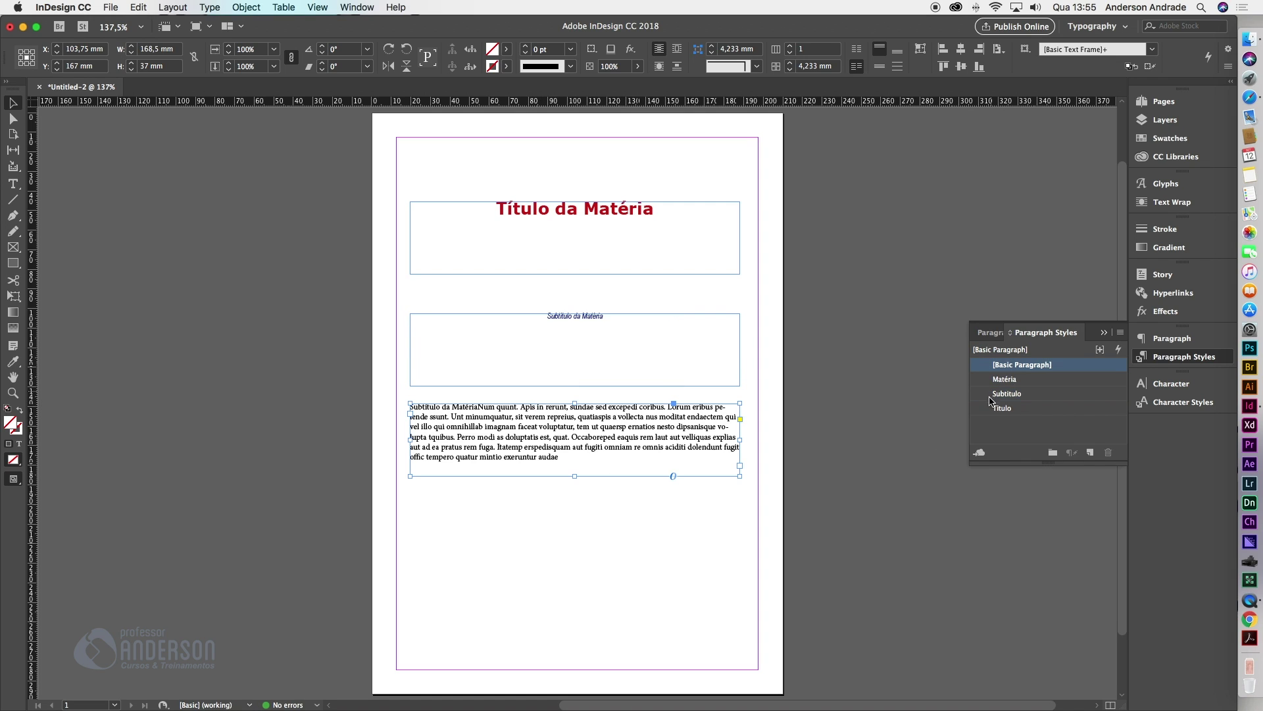
click(1015, 382)
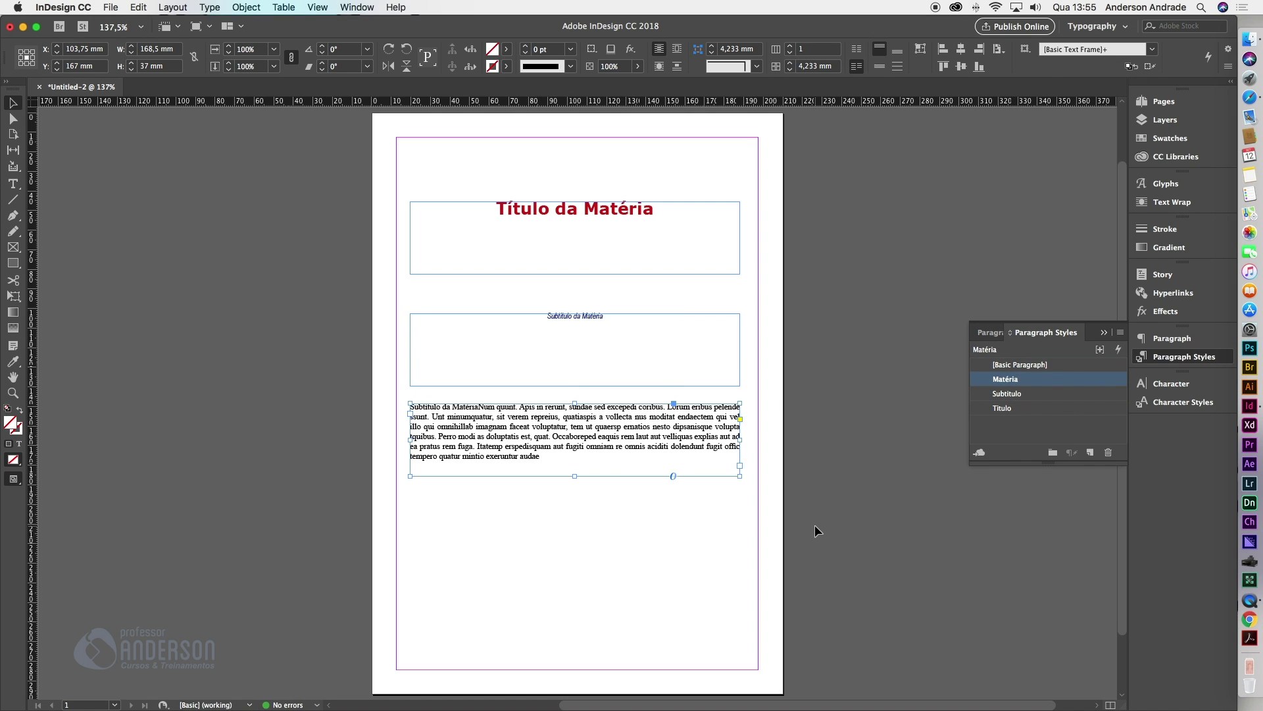
click(864, 394)
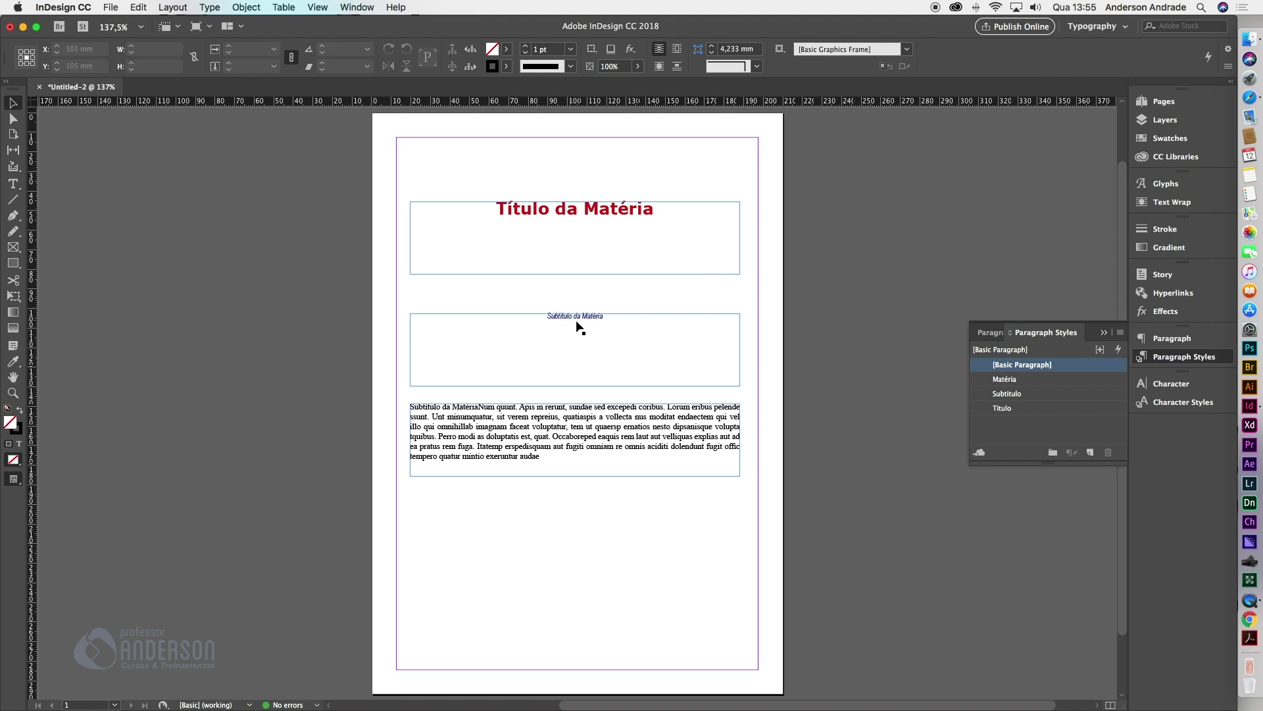
Edit the Subtitulo paragraph style to set its font size to 18 pt and save the change
double_click(1039, 394)
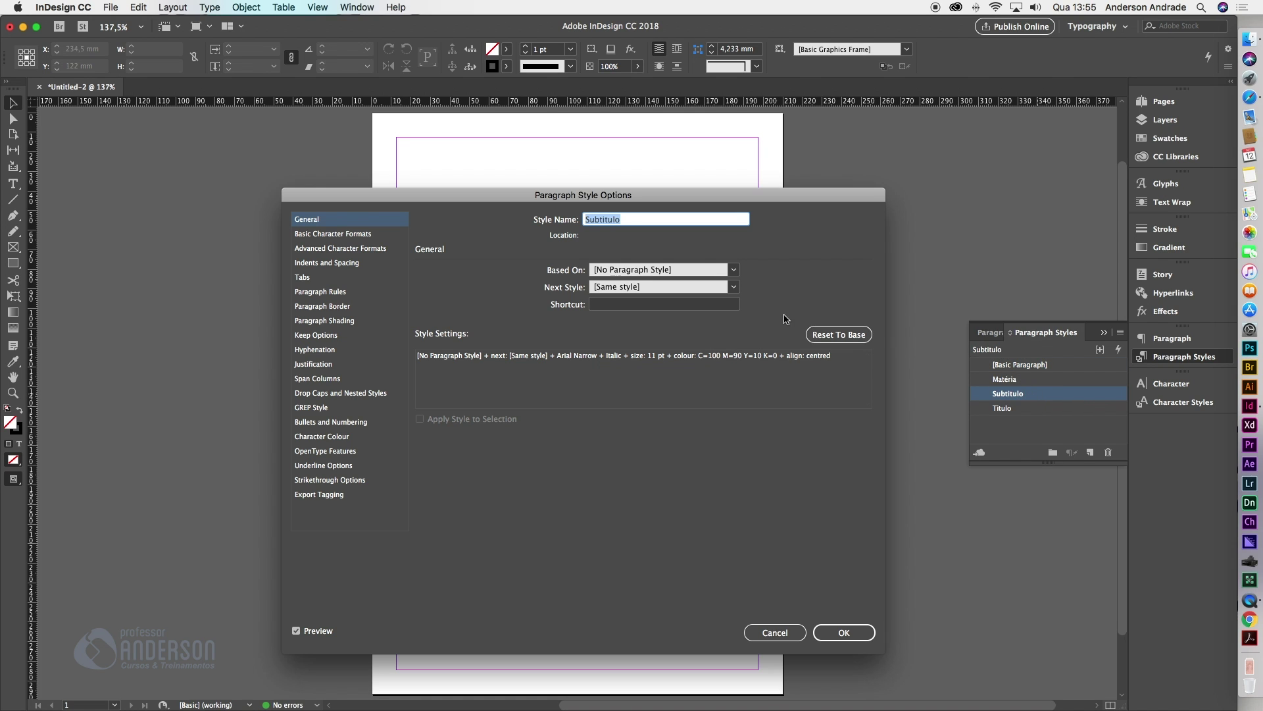
drag(581, 202, 944, 200)
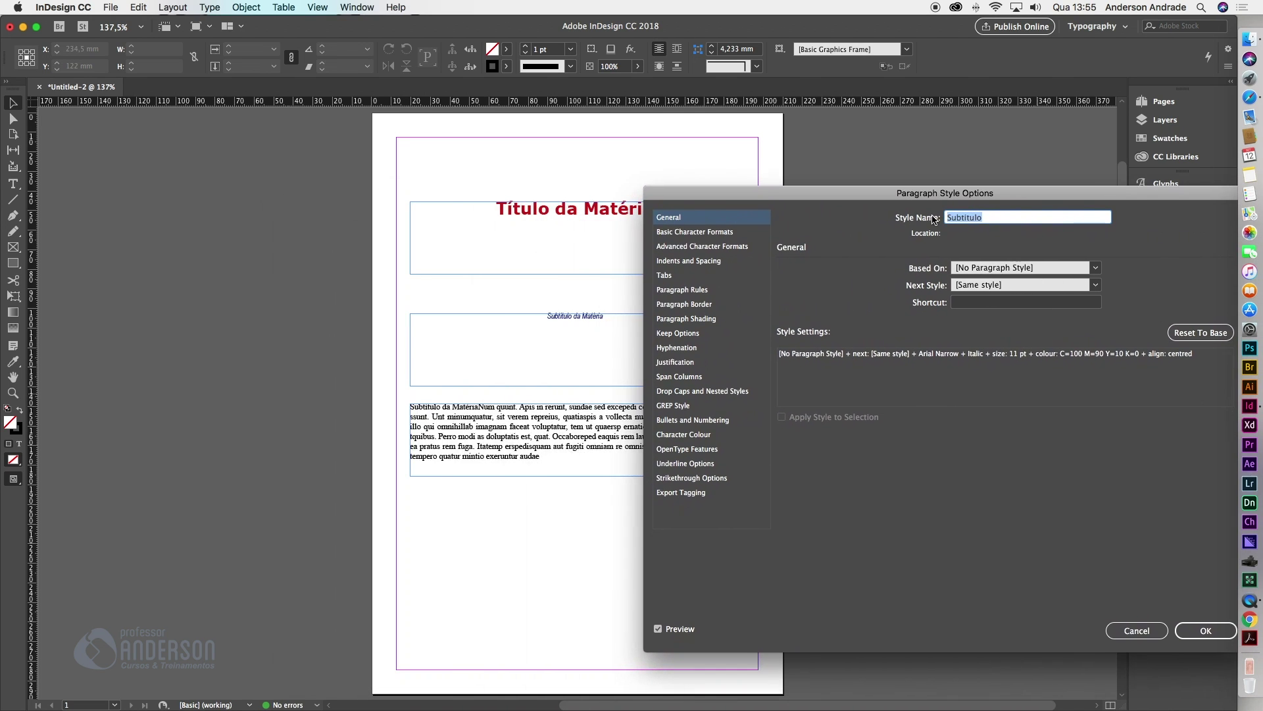
click(686, 235)
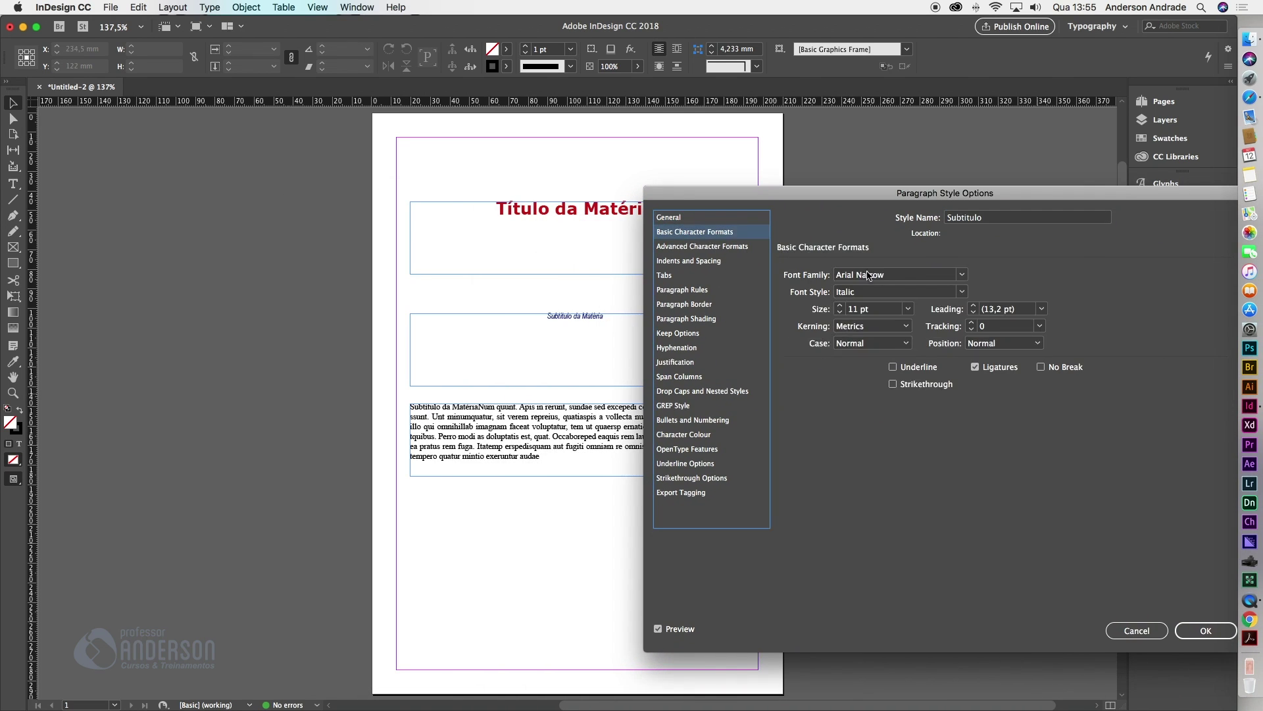
click(909, 310)
click(875, 419)
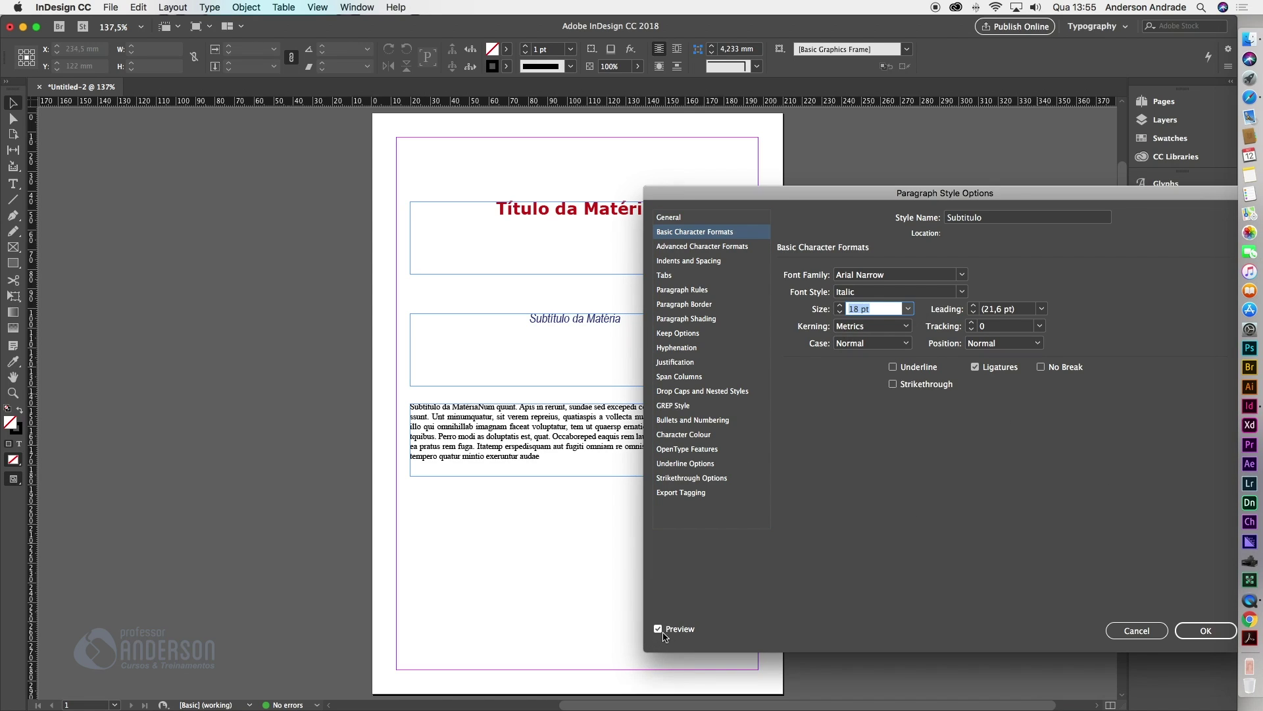
click(1200, 632)
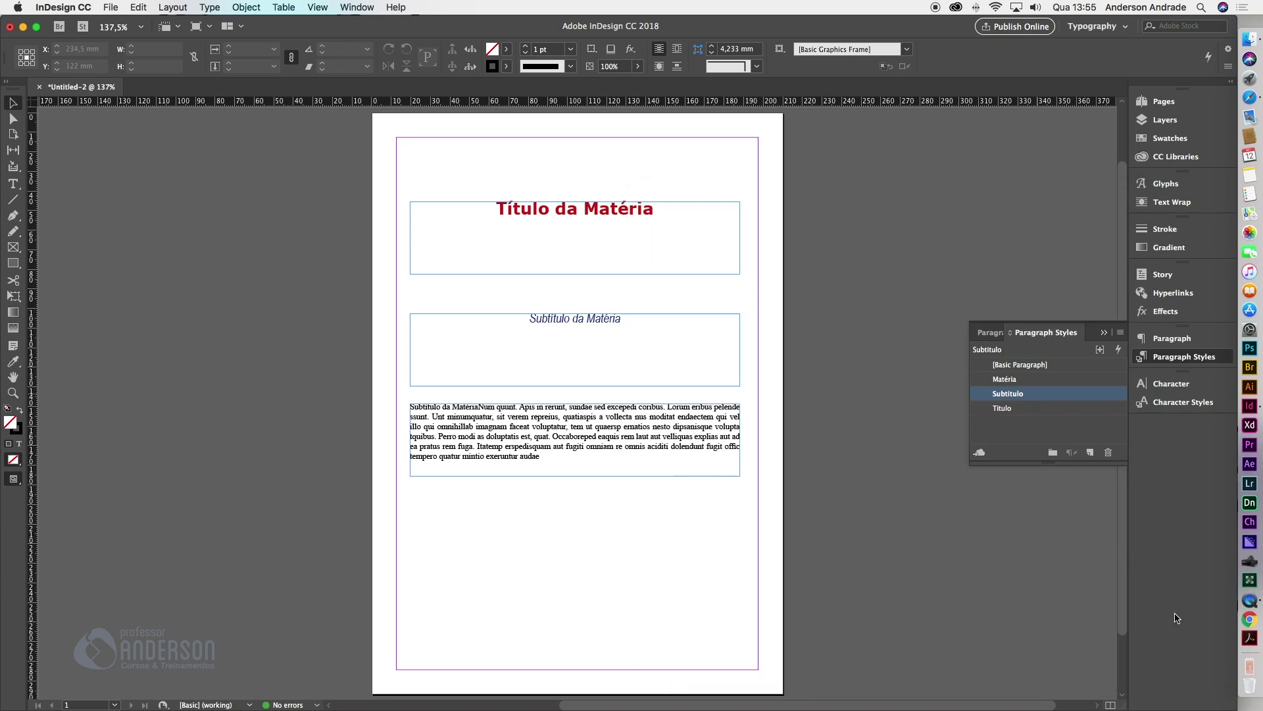